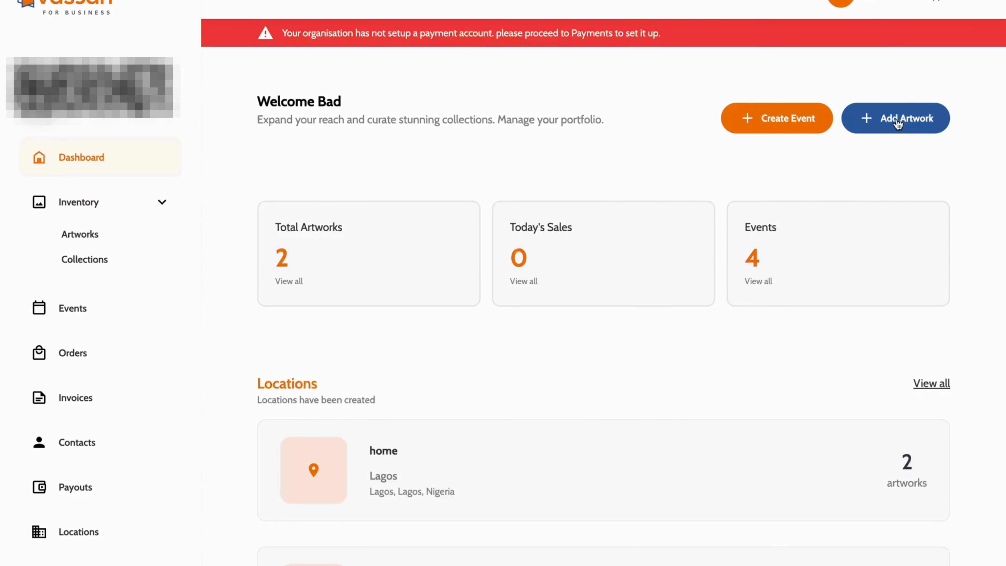
# - Start a new artwork entry from the Artworks inventory and choose office as its location
pyautogui.click(92, 236)
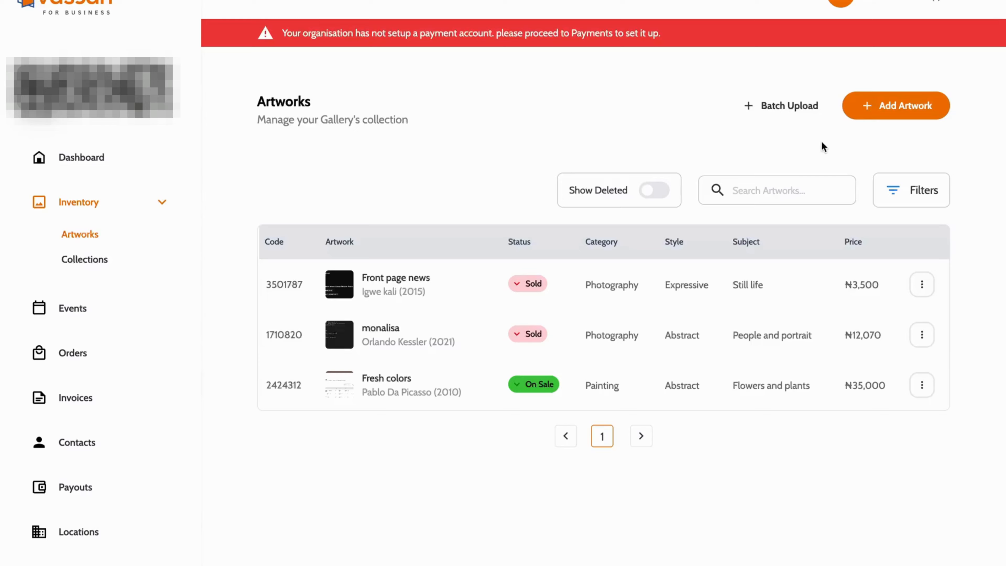
pyautogui.click(880, 104)
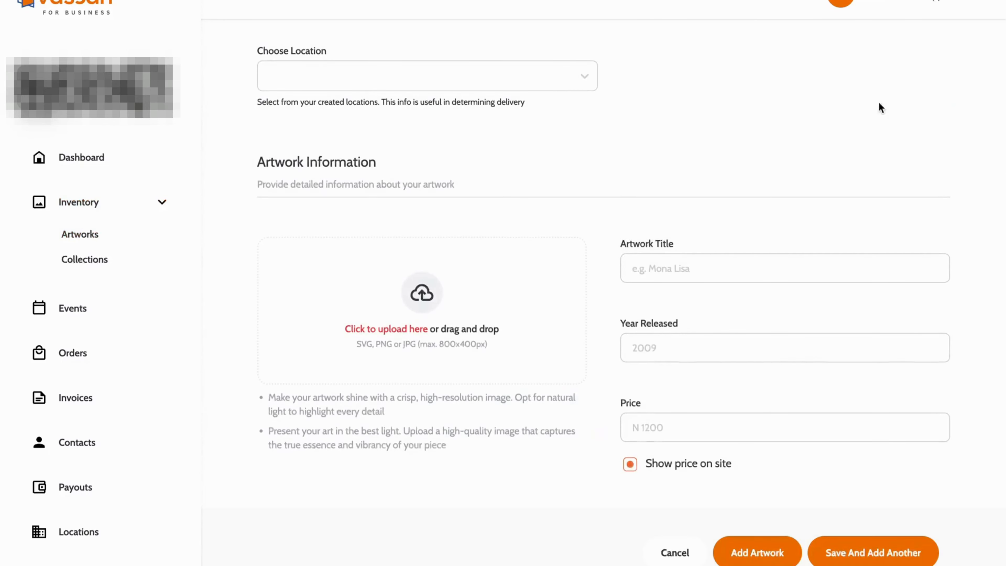
pyautogui.scroll(5, 750, 160)
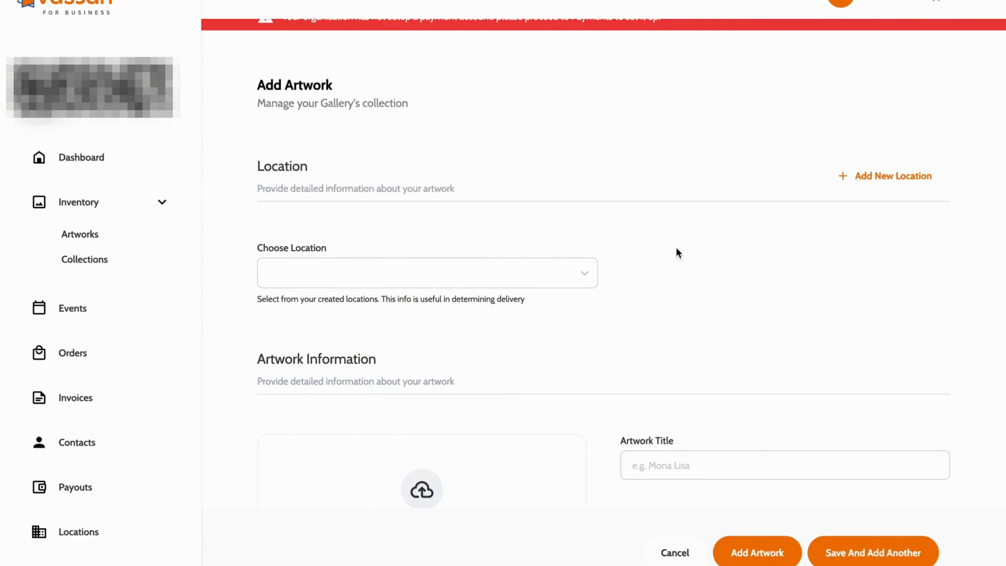
pyautogui.click(456, 274)
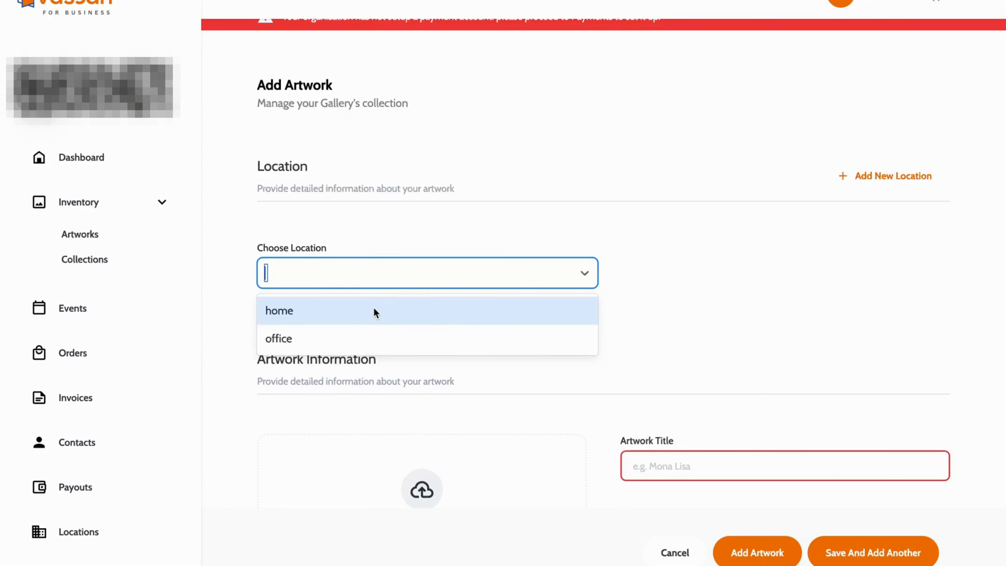
pyautogui.click(323, 338)
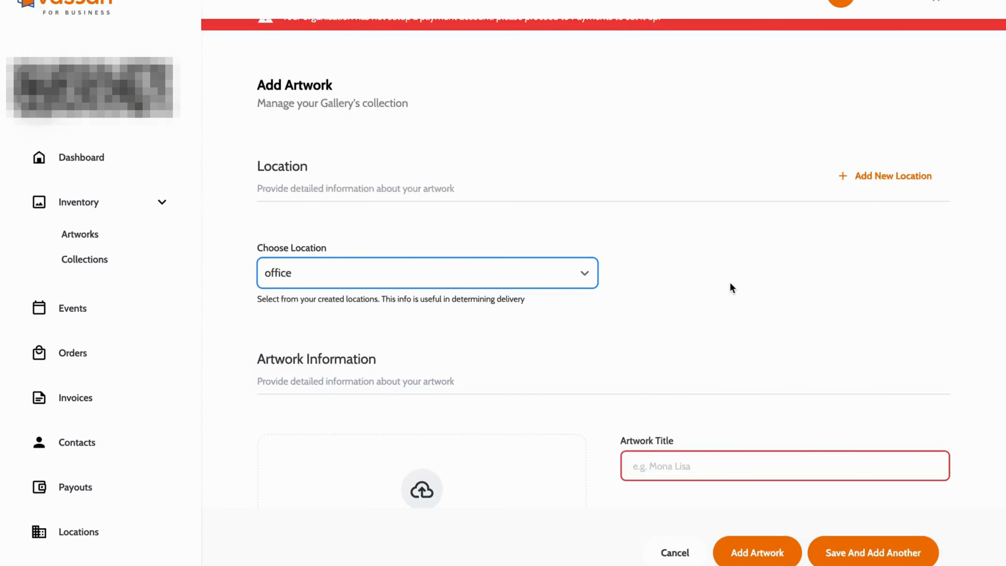
# - View the form for adding a new location and close it without saving
pyautogui.scroll(-1, 729, 288)
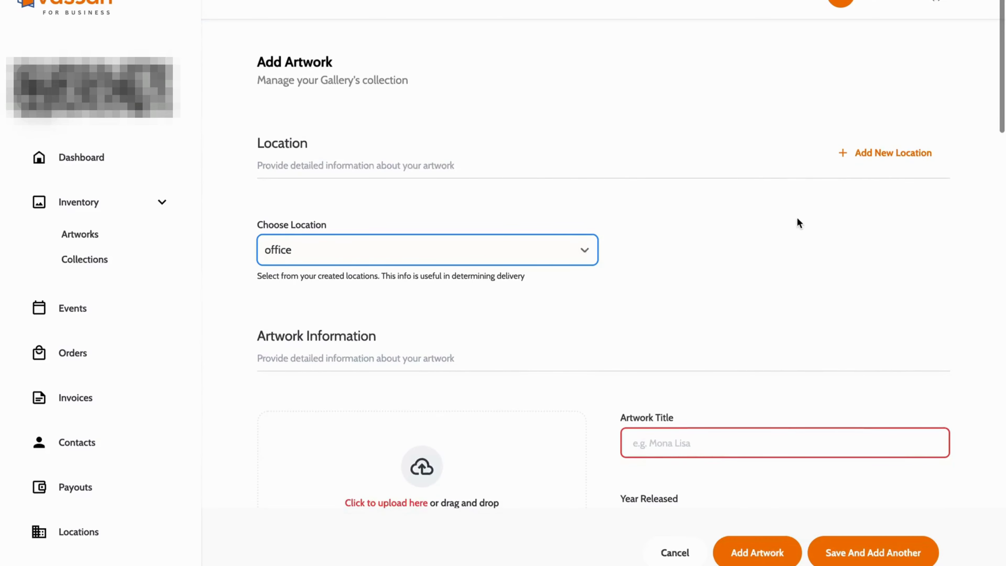
pyautogui.click(846, 162)
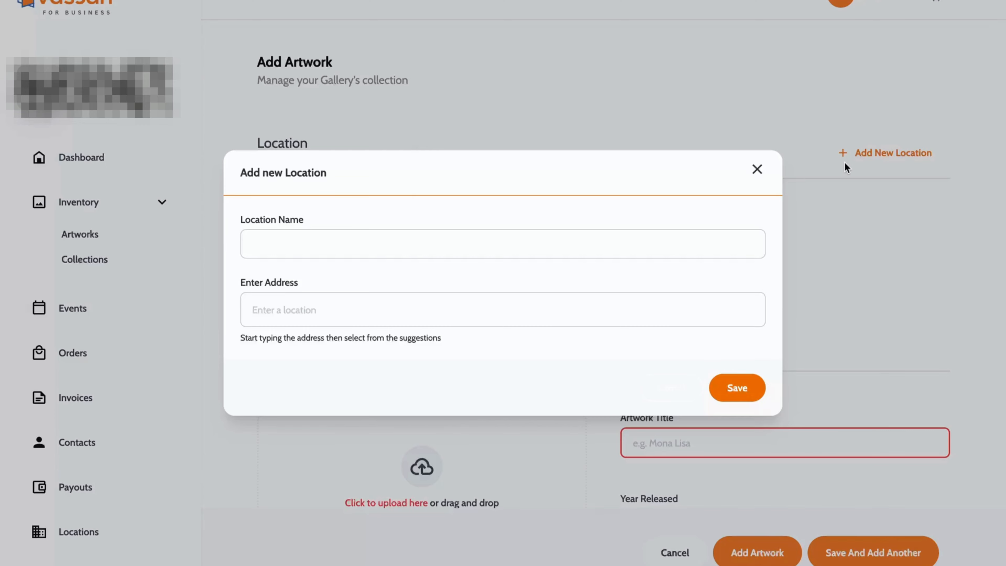
pyautogui.click(758, 172)
# - Enter "Fresh painting" as the artwork title
pyautogui.scroll(-5, 754, 181)
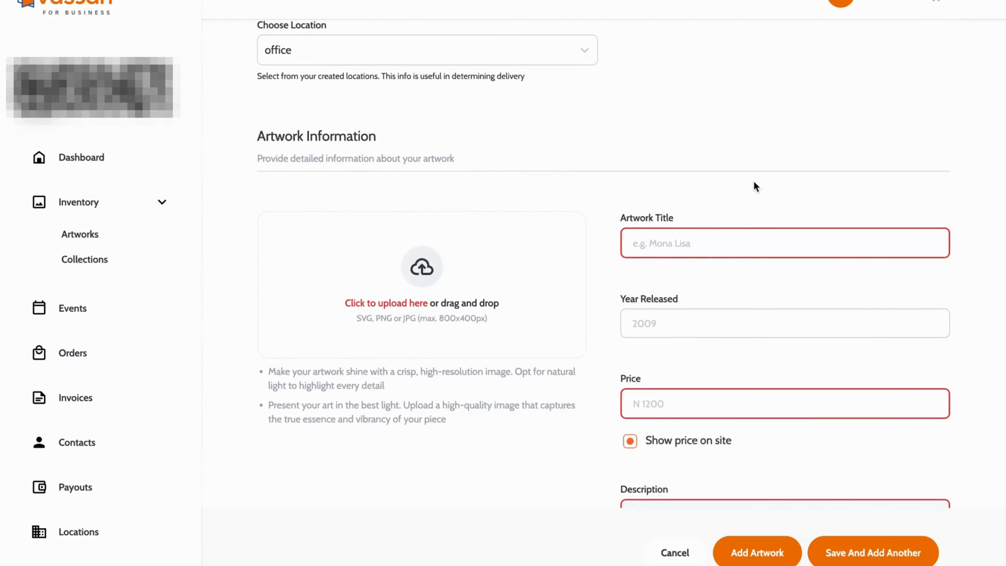
pyautogui.click(673, 249)
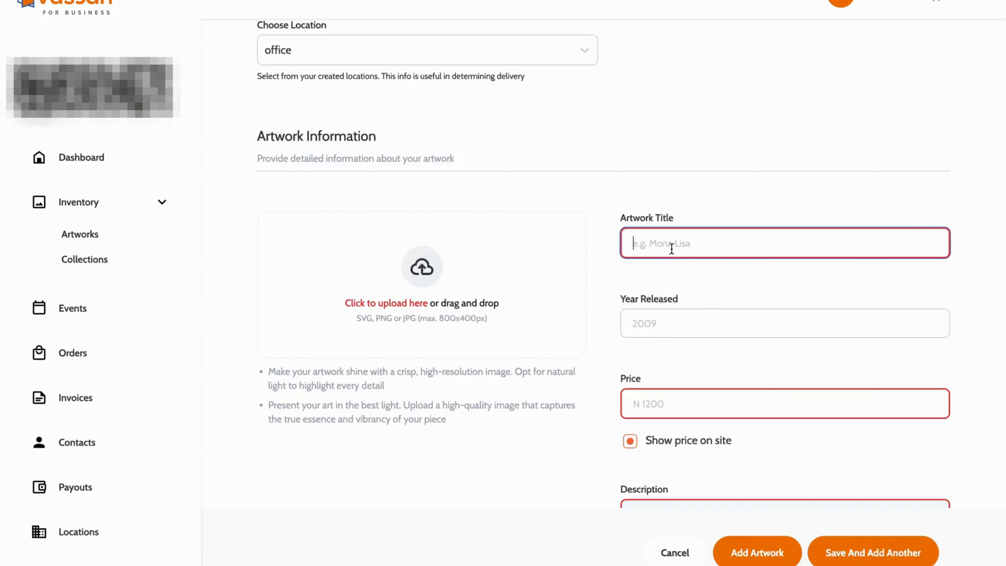
pyautogui.write('Fresh painting')
# - Upload the Desktop image "Screenshot 2025-04-02 at 11.19.48" as the artwork picture
pyautogui.click(422, 269)
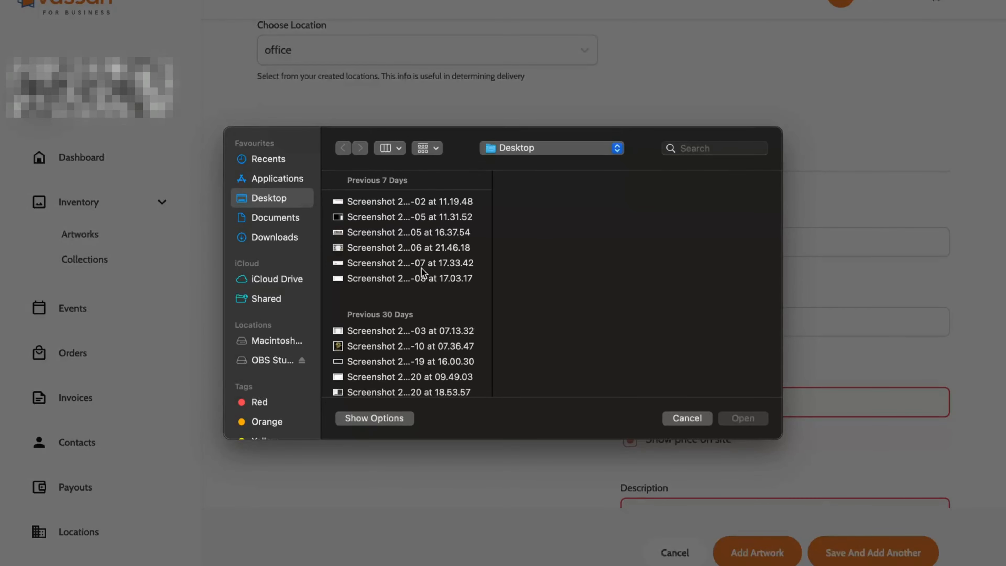
pyautogui.click(402, 203)
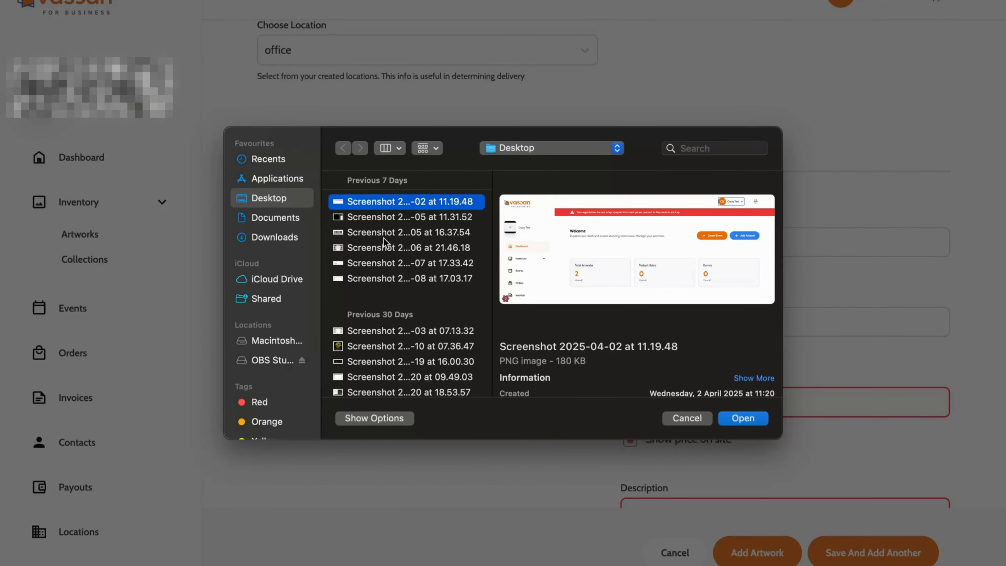
pyautogui.click(383, 249)
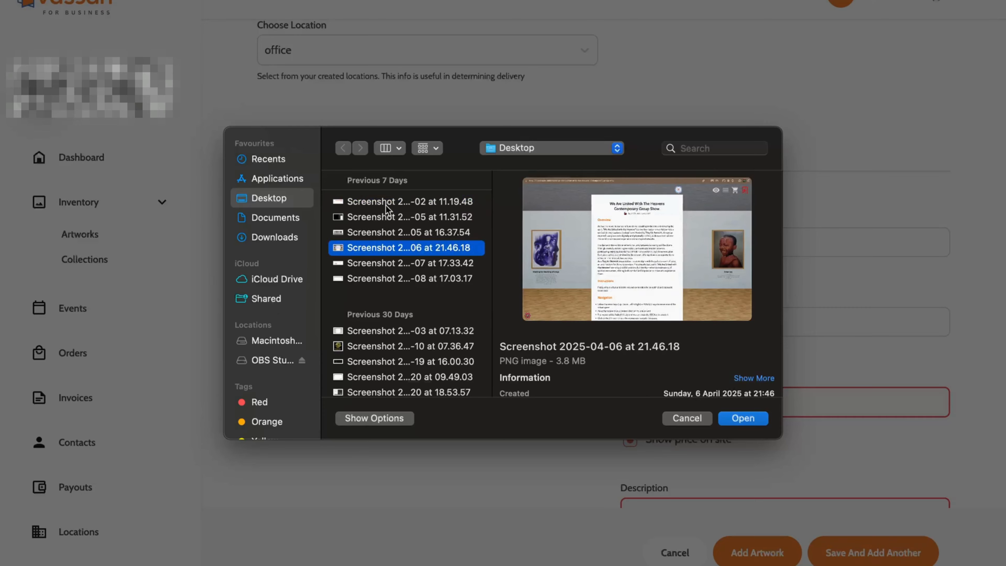
pyautogui.click(389, 217)
pyautogui.click(390, 201)
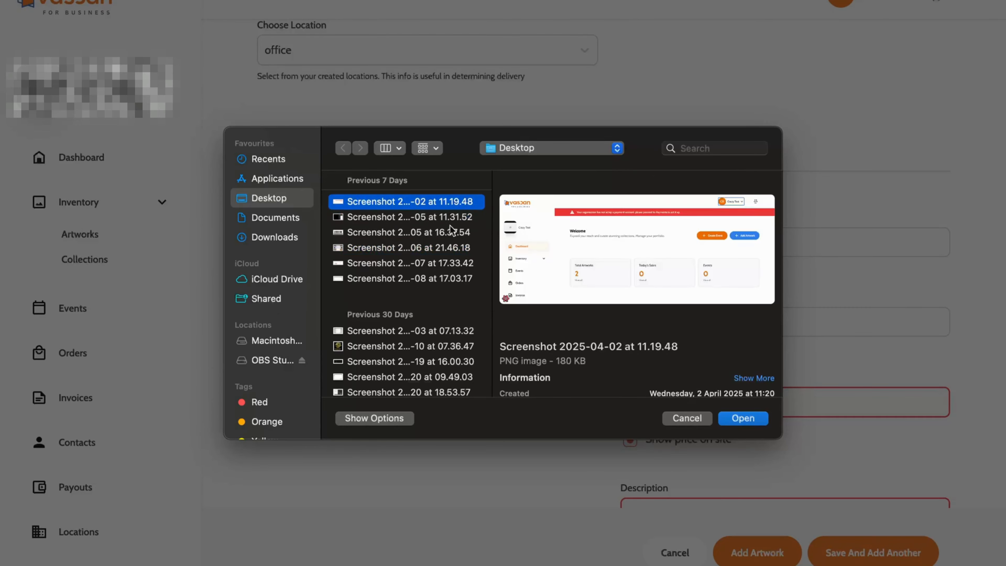
pyautogui.click(745, 419)
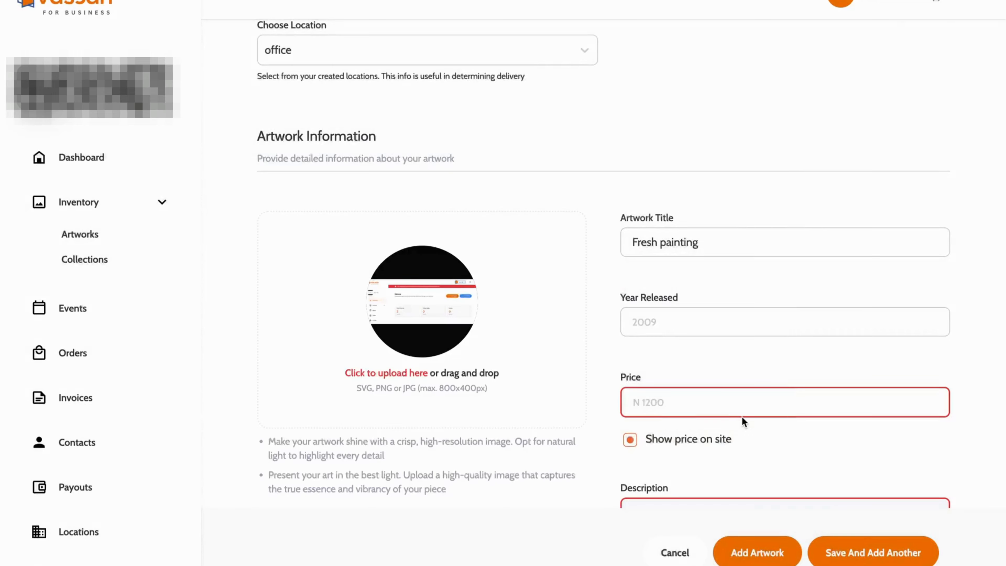
# - Set the artwork's release year to 2010
pyautogui.scroll(-2, 742, 416)
pyautogui.click(706, 262)
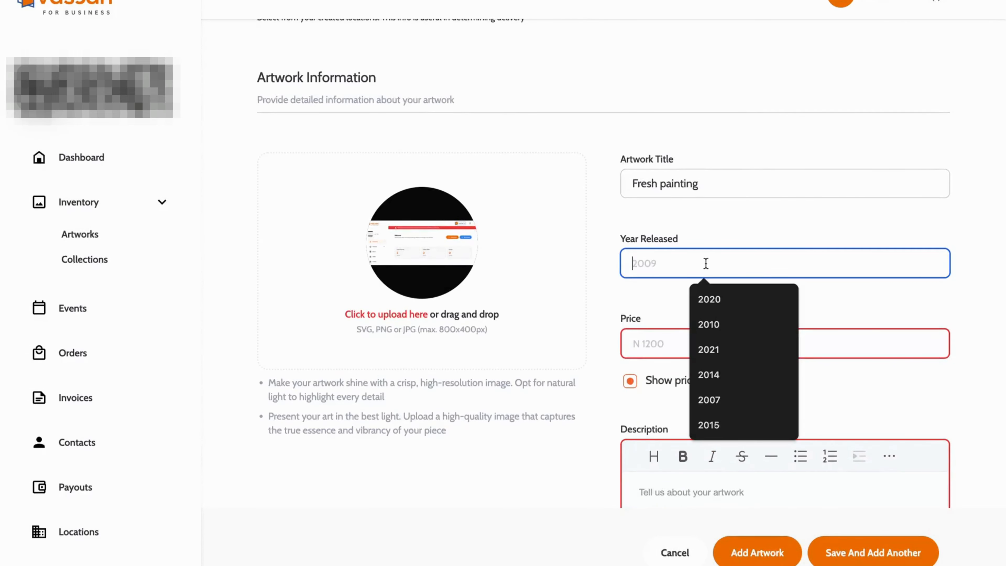
pyautogui.write('210')
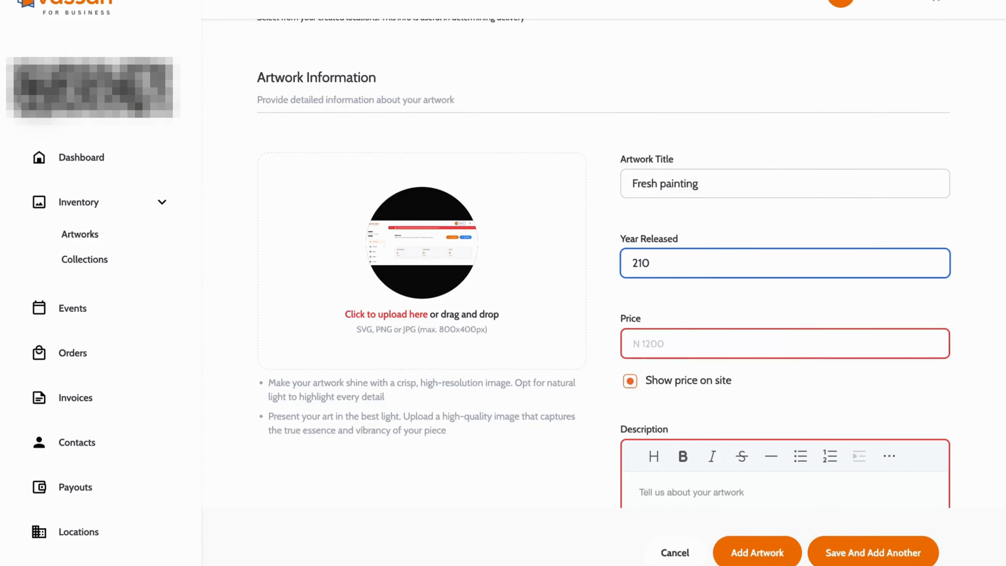
pyautogui.press('BackSpace')
pyautogui.press('BackSpace')
pyautogui.write('010')
# - Set the artwork's price to 40000
pyautogui.scroll(-2, 725, 294)
pyautogui.scroll(-2, 725, 294)
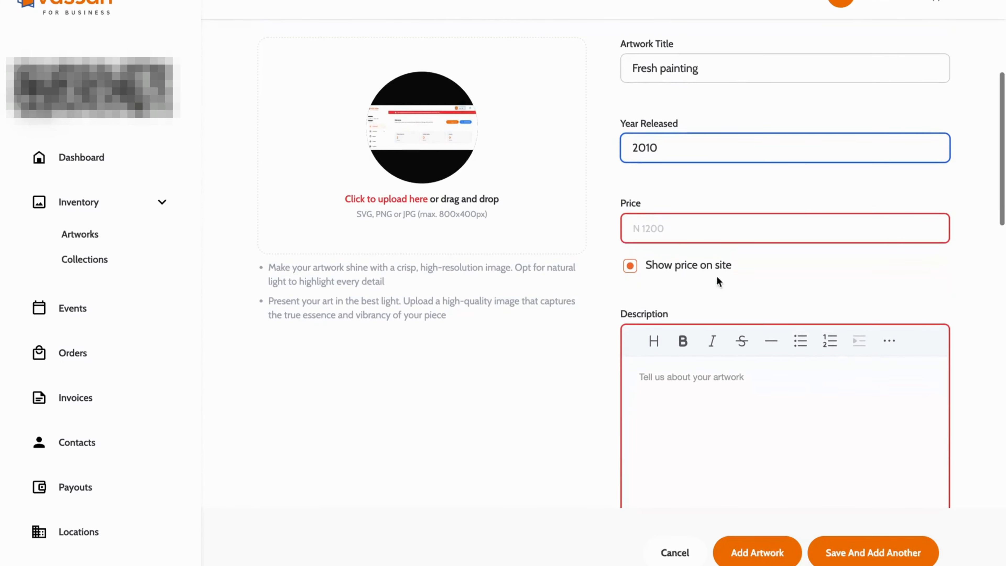
pyautogui.click(677, 230)
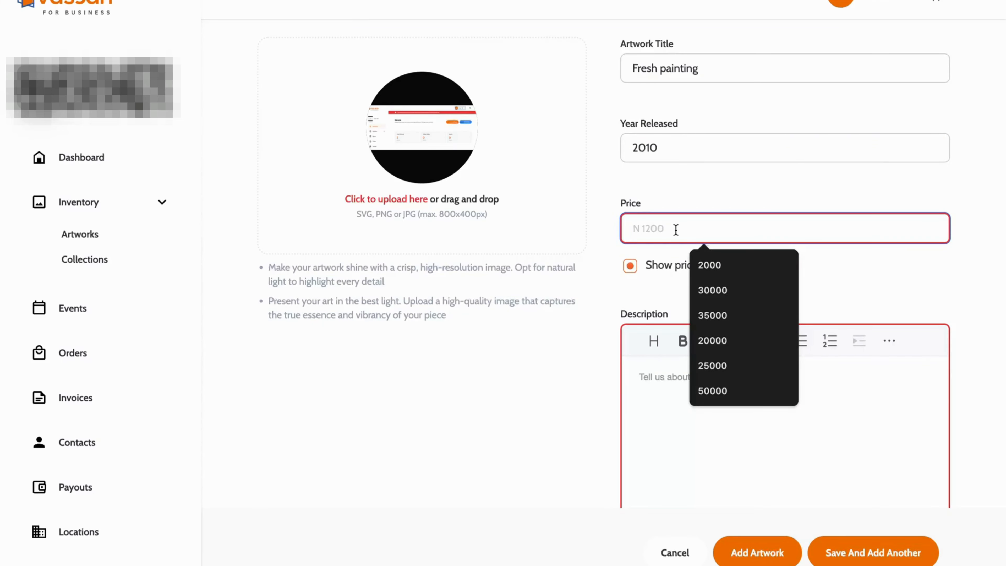
pyautogui.write('40000')
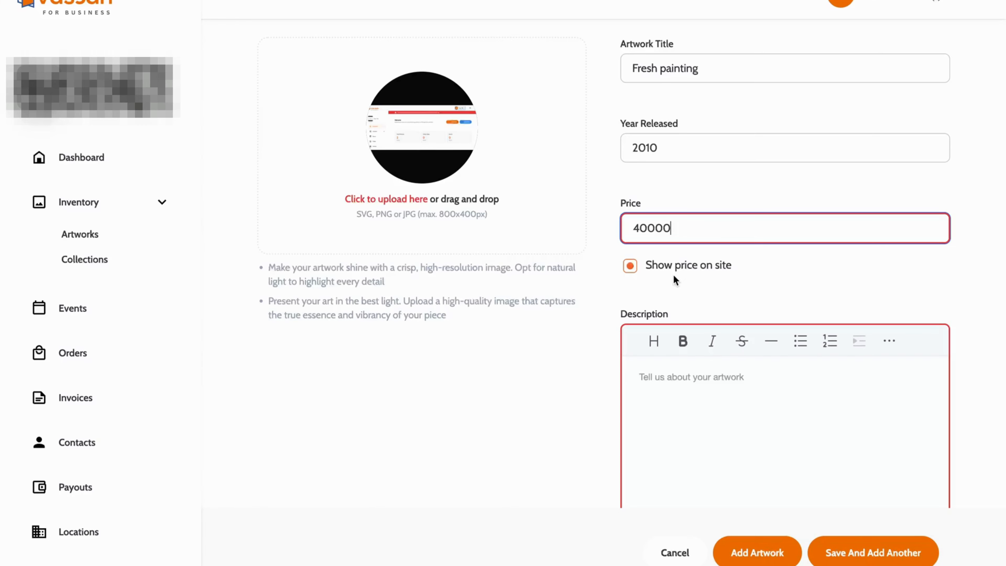
# - Turn off showing the price on the site, and turn it back on
pyautogui.scroll(-1, 673, 275)
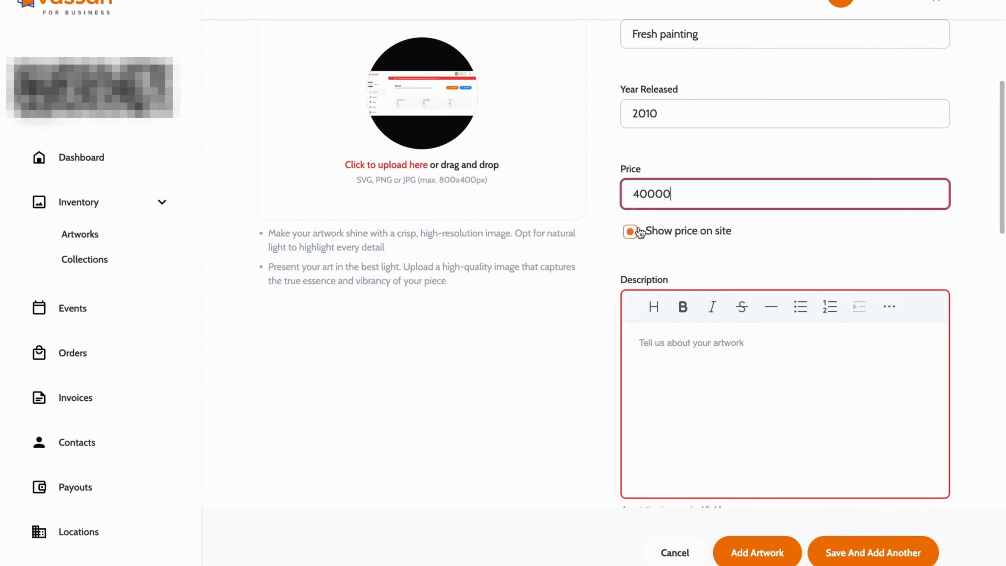
pyautogui.click(632, 233)
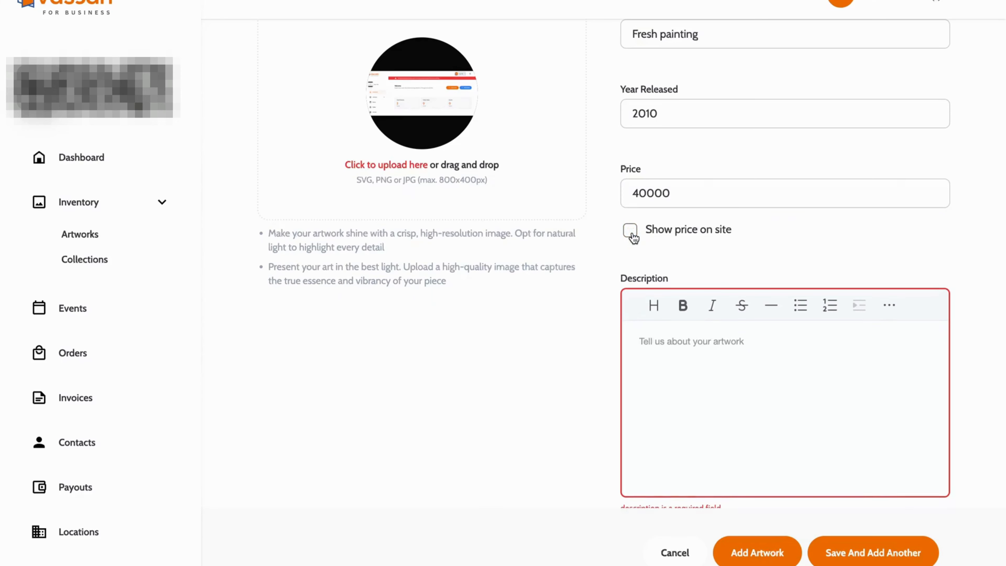
pyautogui.click(631, 231)
# - Write "the painting is fresh" as the first line of the artwork description
pyautogui.scroll(-2, 658, 266)
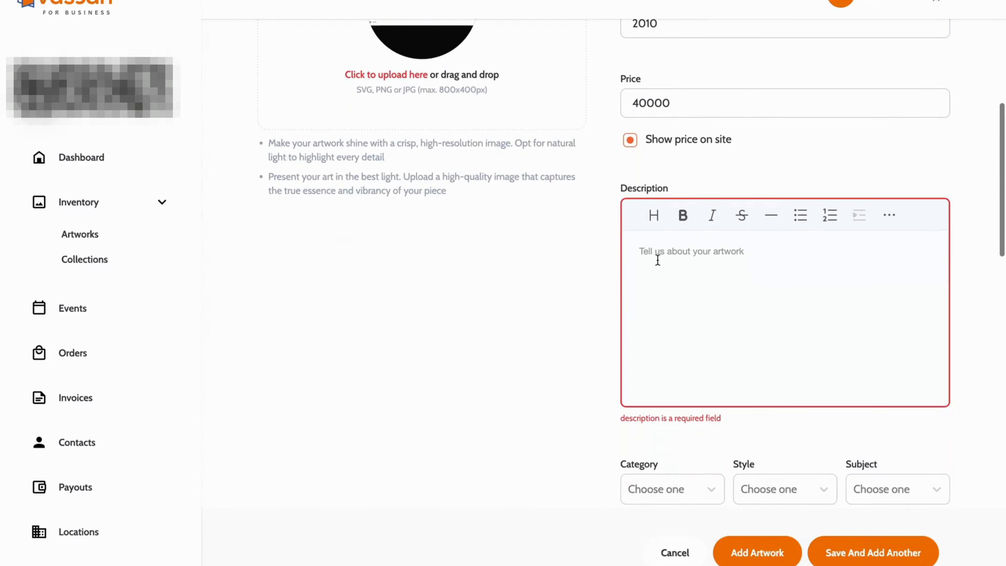
pyautogui.scroll(2, 658, 260)
pyautogui.scroll(1, 658, 262)
pyautogui.scroll(-2, 655, 263)
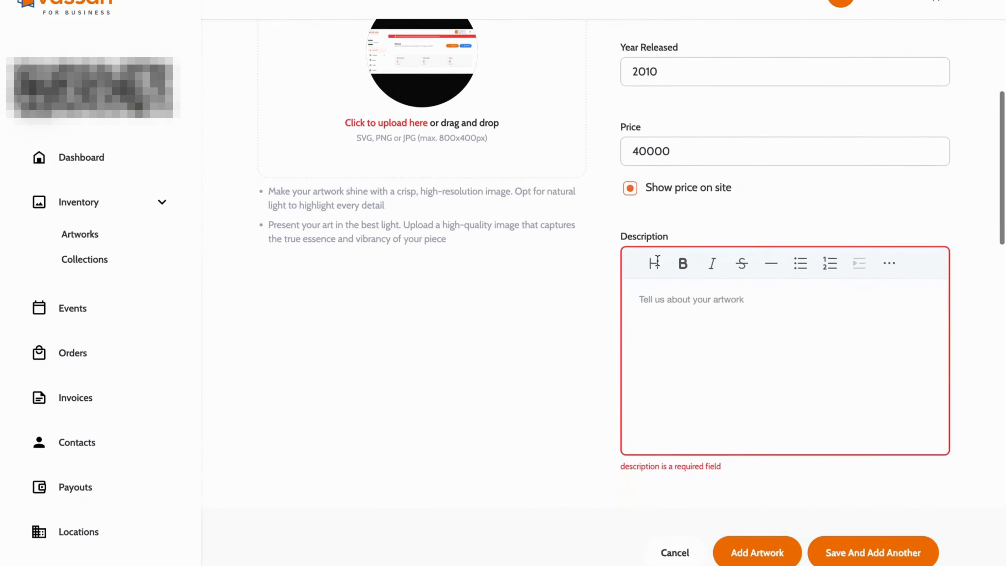
pyautogui.click(641, 298)
pyautogui.write('the ')
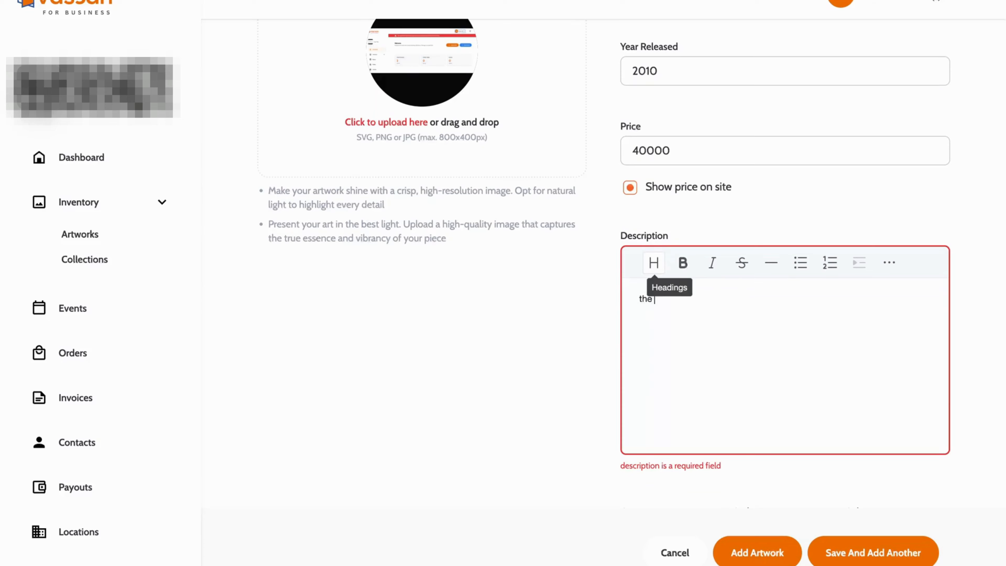
pyautogui.write('paintin')
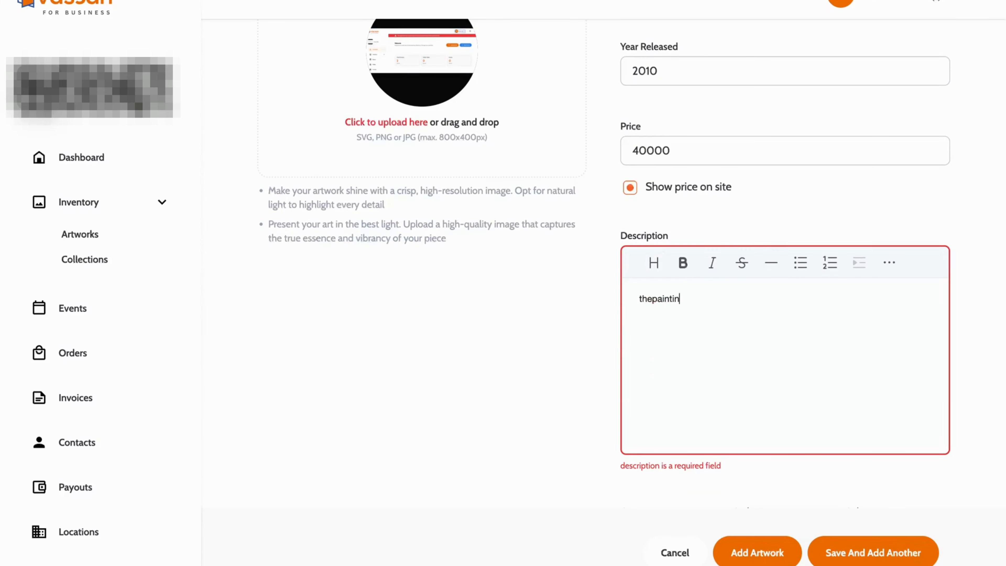
pyautogui.write('g is frsh')
pyautogui.press('BackSpace')
pyautogui.write('esh')
pyautogui.click(654, 299)
pyautogui.click(753, 292)
# - Add a second line in bold to the description reading "yes it is fresh"
pyautogui.press('Return')
pyautogui.click(689, 267)
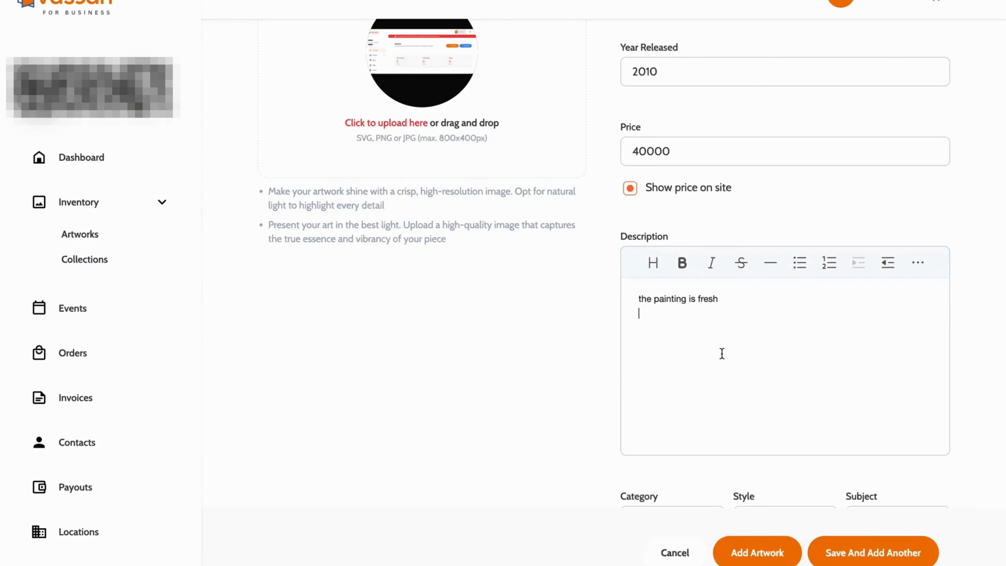
pyautogui.write('yes it is fresh')
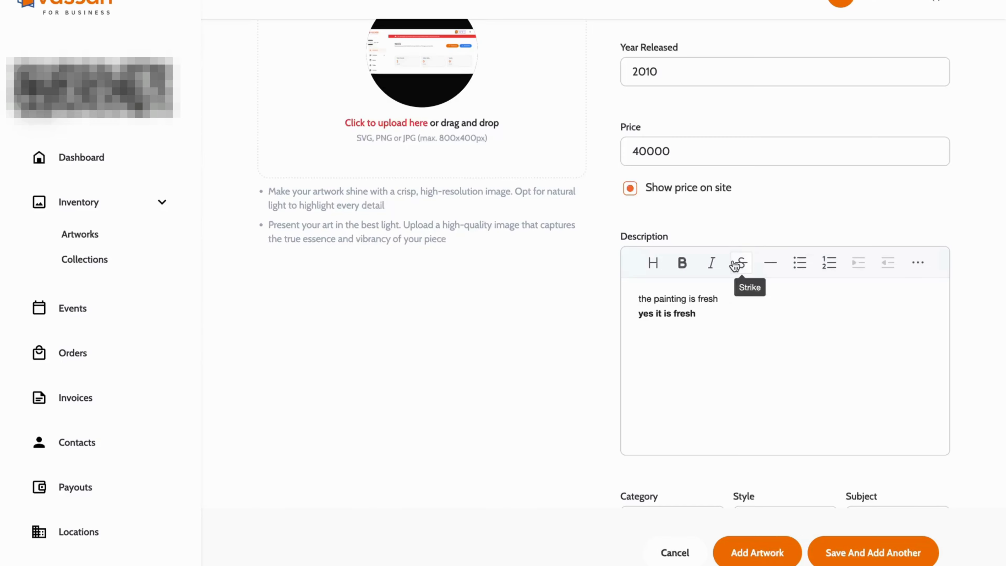
# - Classify the artwork with category Photography, style Expressive and subject Flowers and plants
pyautogui.scroll(-2, 779, 330)
pyautogui.scroll(-1, 778, 330)
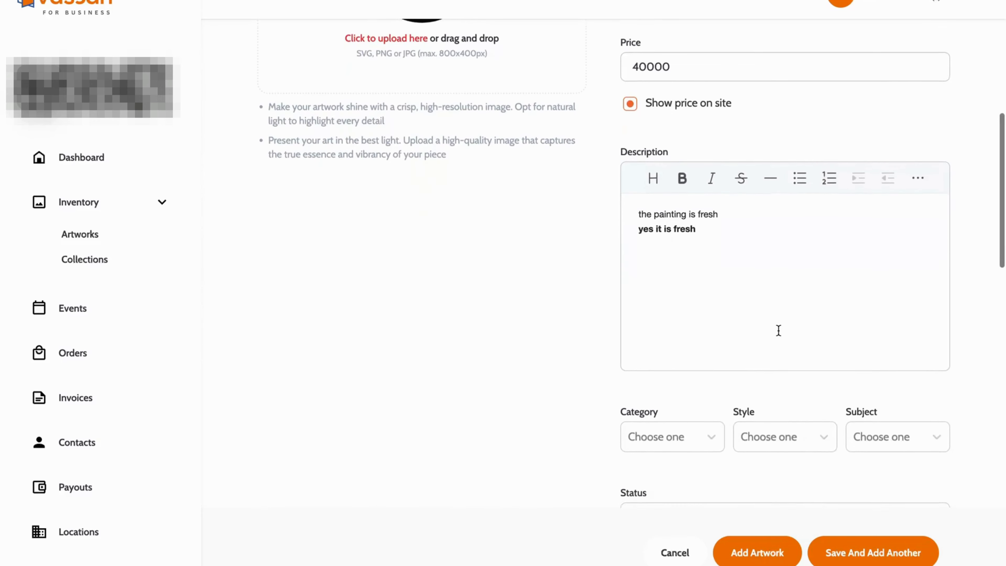
pyautogui.scroll(-2, 779, 330)
pyautogui.scroll(-2, 778, 330)
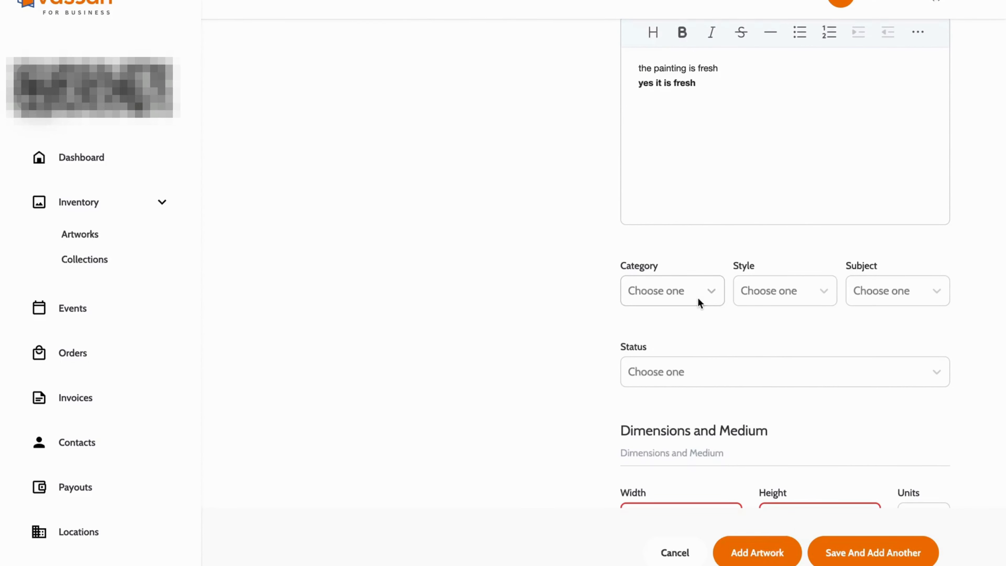
pyautogui.click(712, 294)
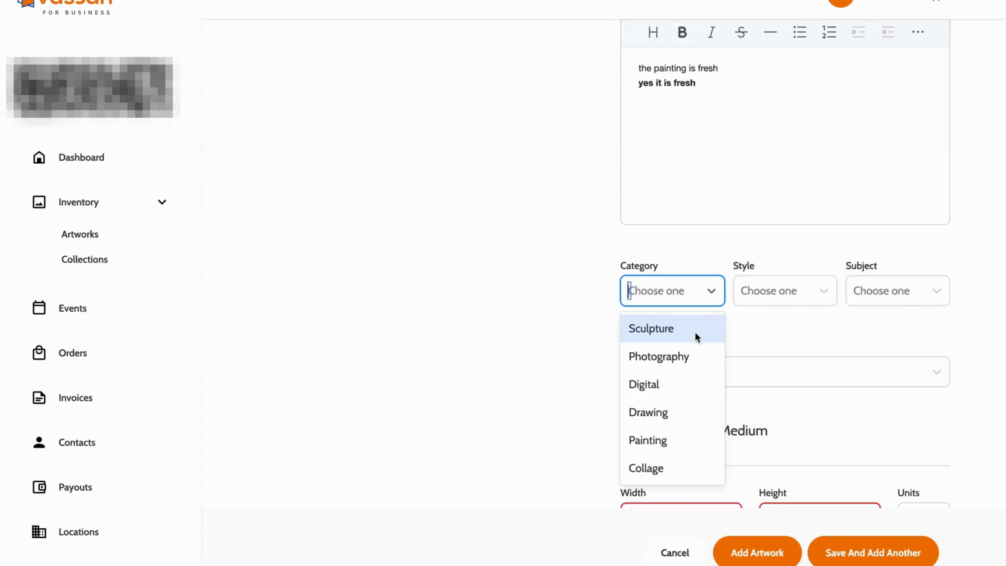
pyautogui.click(671, 356)
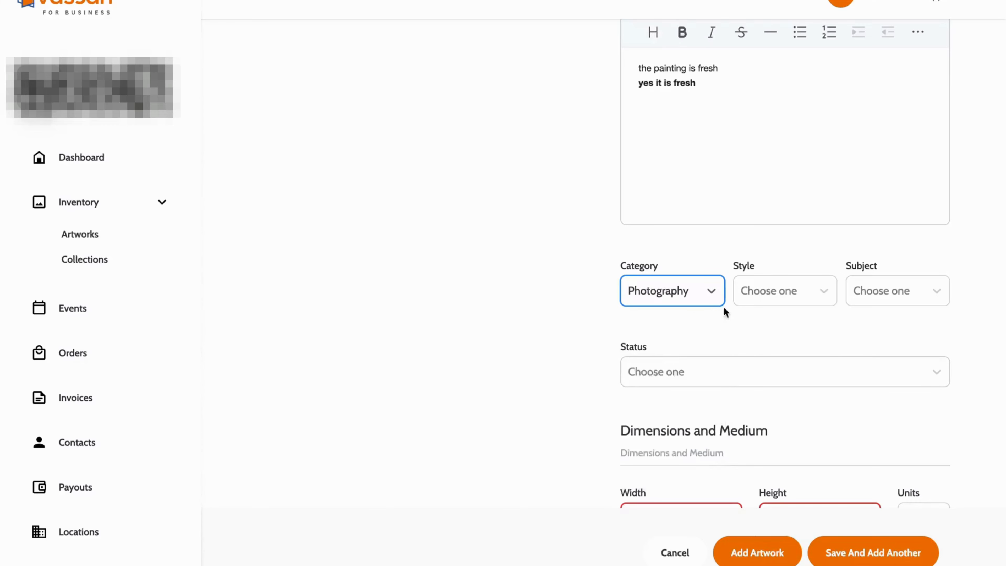
pyautogui.click(805, 293)
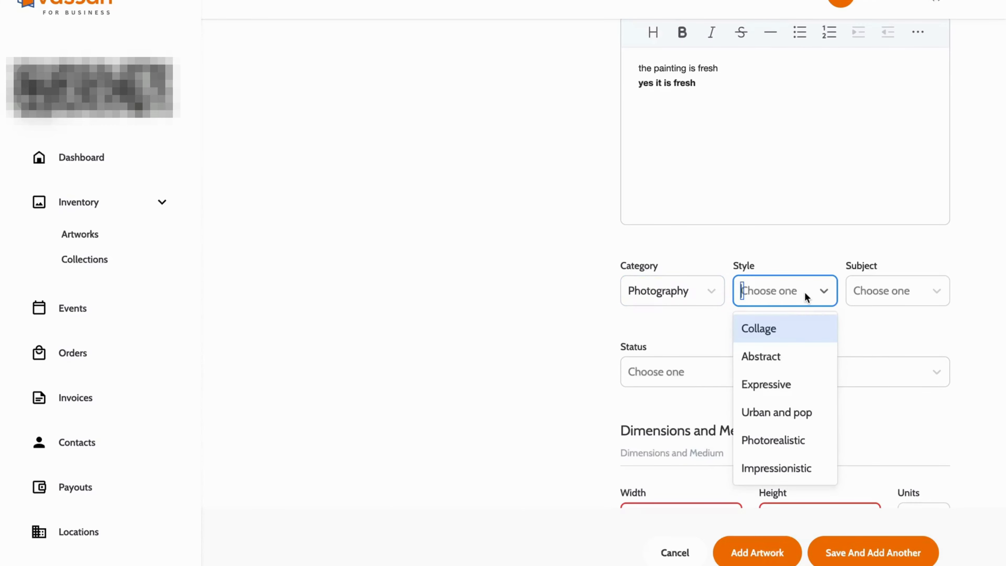
pyautogui.click(766, 383)
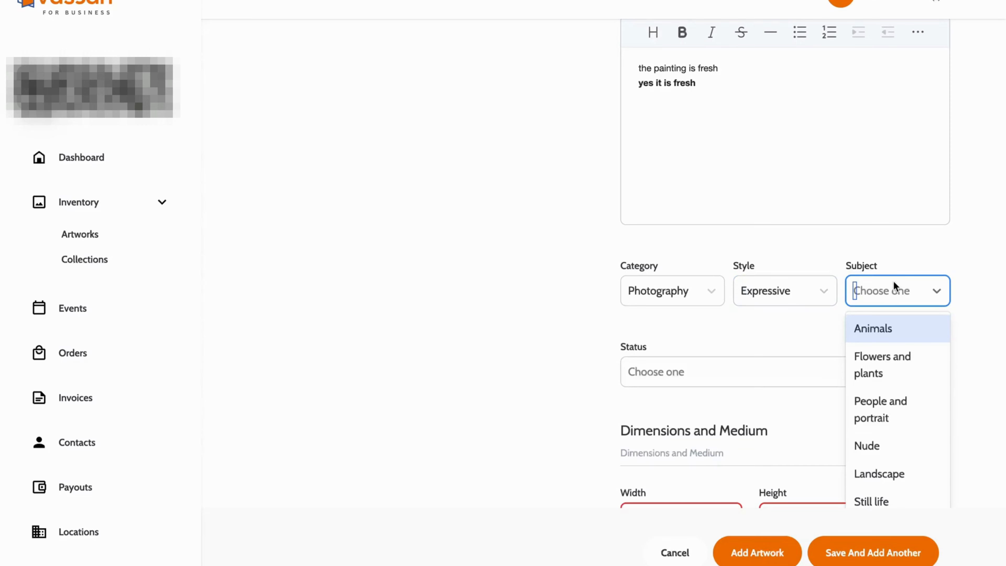
pyautogui.click(892, 359)
pyautogui.scroll(5, 889, 359)
pyautogui.scroll(3, 890, 360)
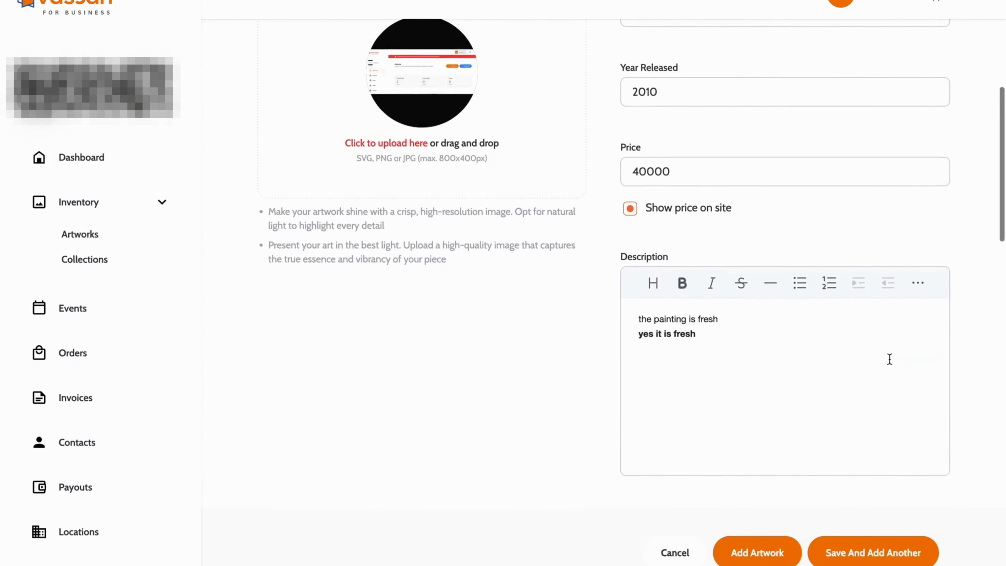
pyautogui.scroll(-8, 891, 361)
pyautogui.scroll(-2, 890, 359)
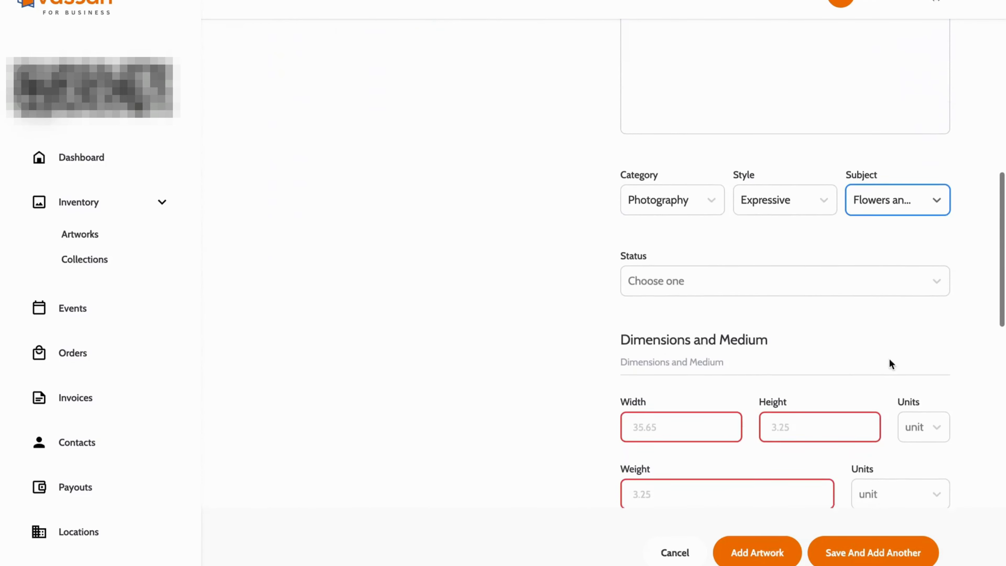
# - Set the artwork's status to ON SALE
pyautogui.click(698, 269)
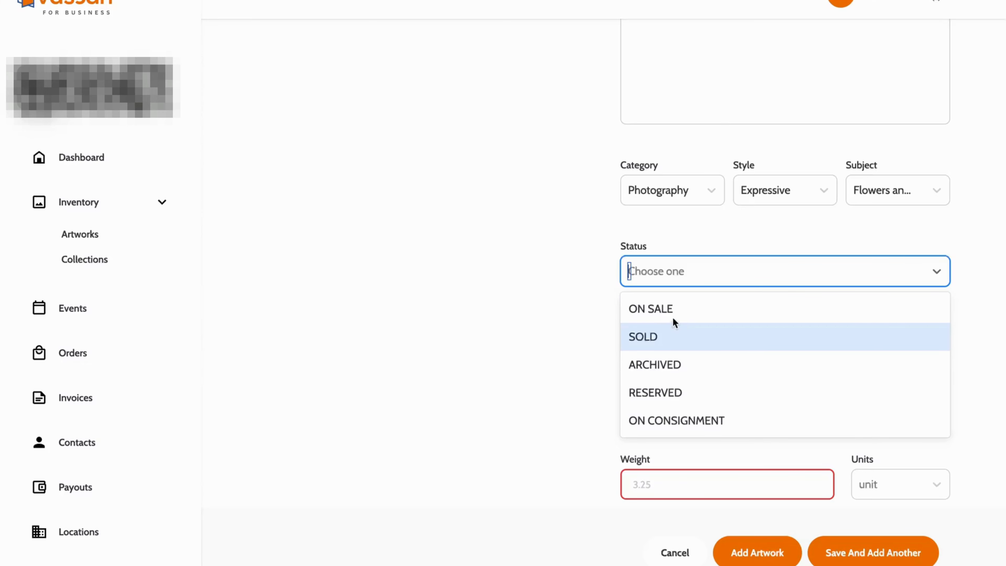
pyautogui.click(656, 308)
pyautogui.scroll(-1, 656, 306)
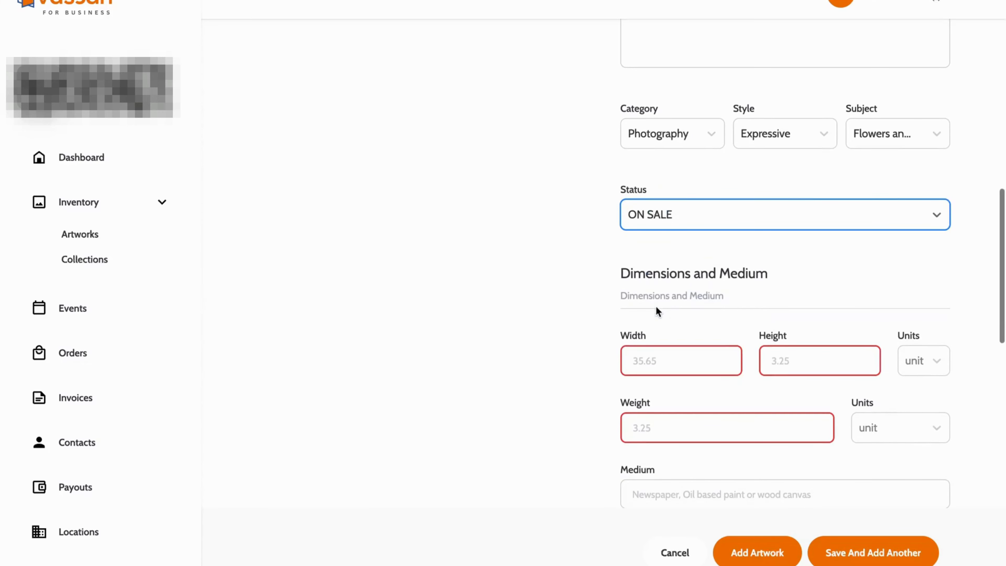
# - Set the artwork's width to 35.65 and height to 4, with inches as the unit
pyautogui.scroll(-1, 656, 306)
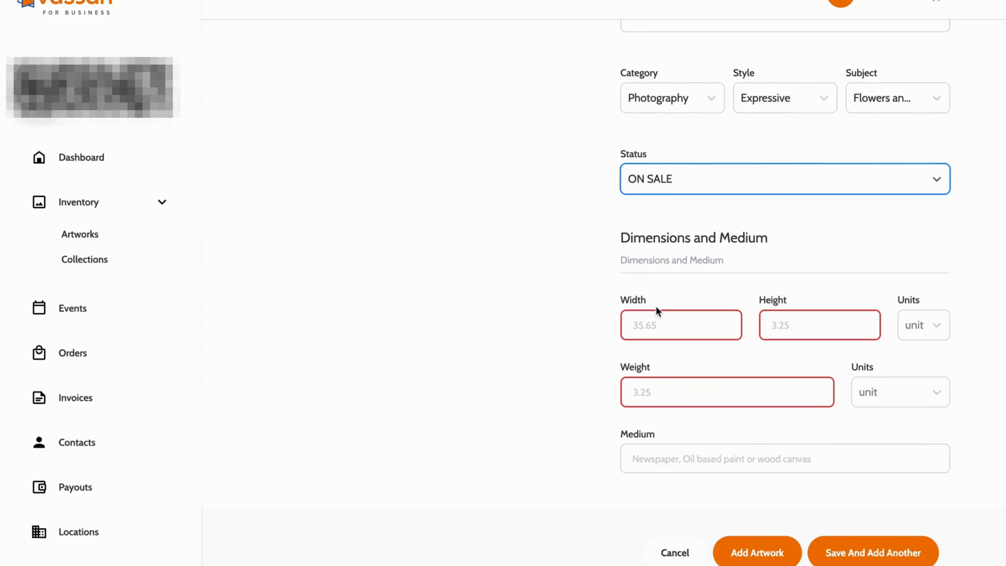
pyautogui.click(657, 329)
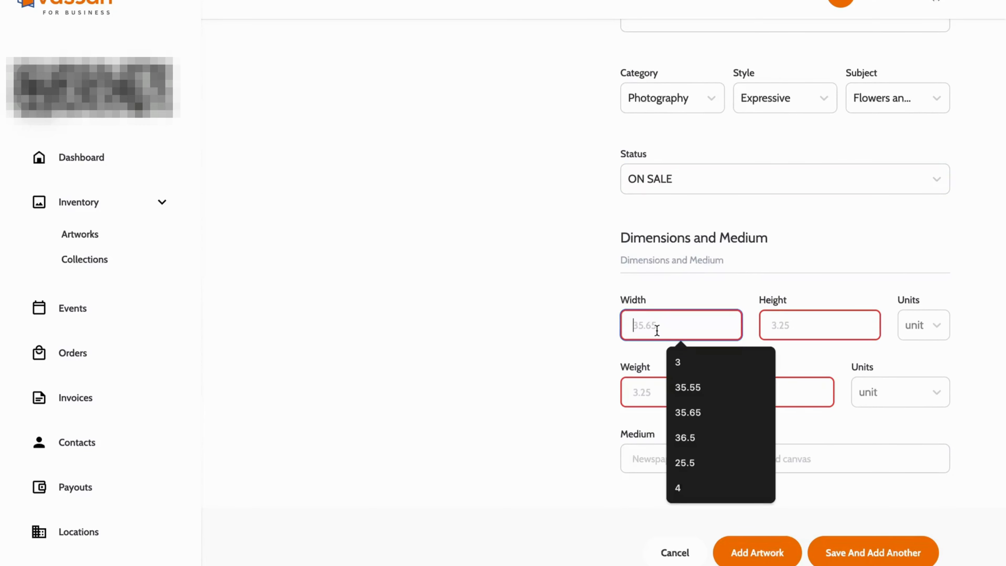
pyautogui.write('35.65')
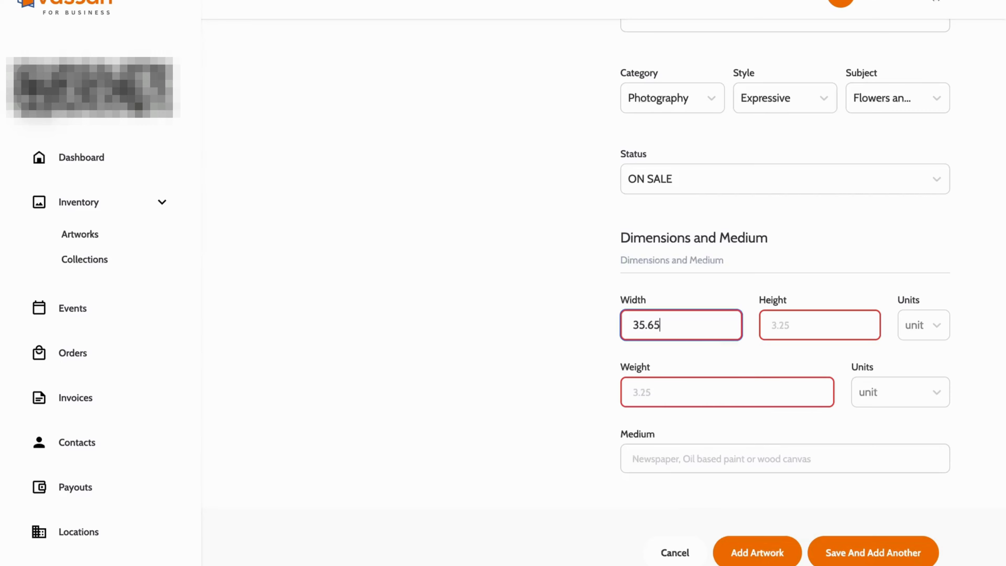
pyautogui.click(808, 325)
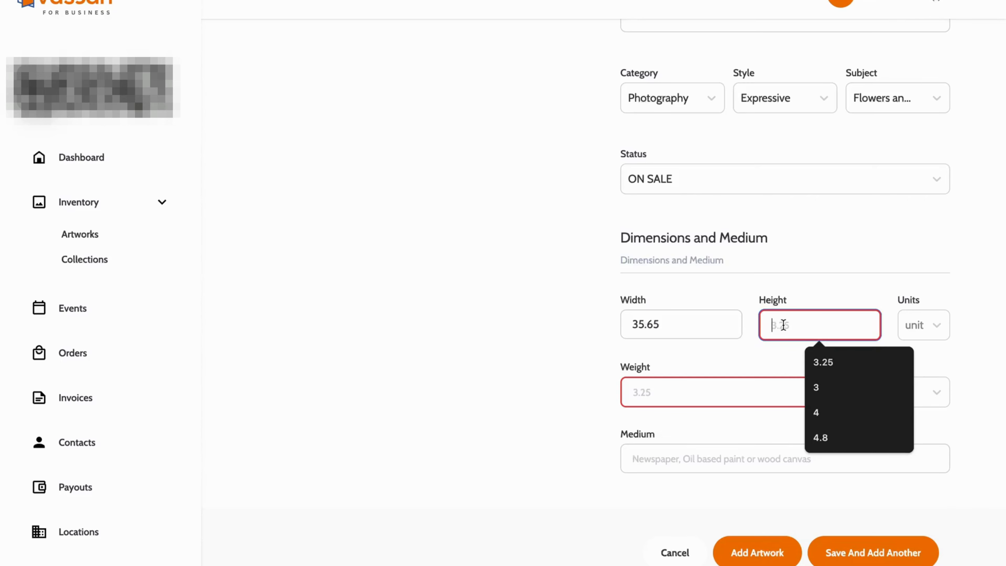
pyautogui.write('4')
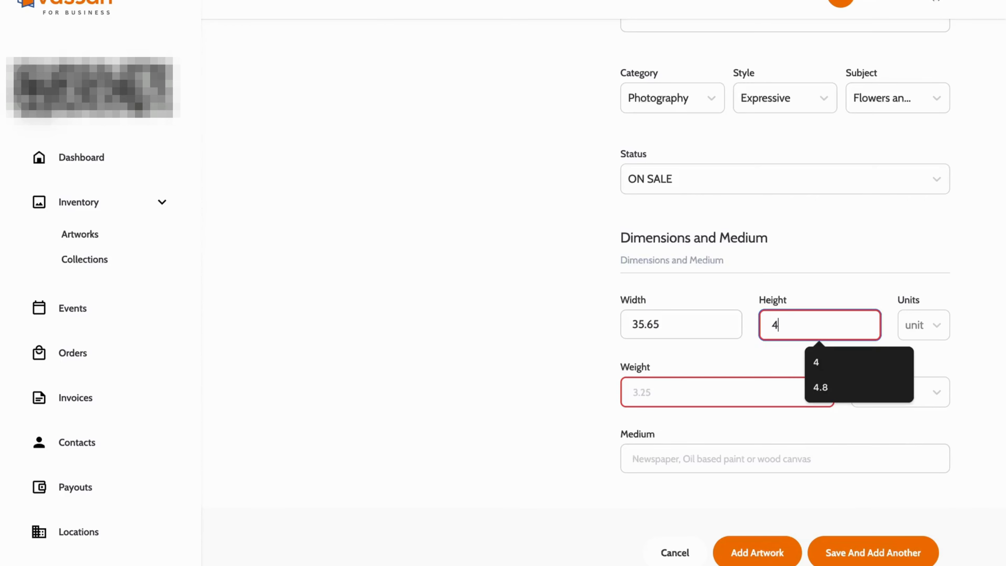
pyautogui.click(932, 323)
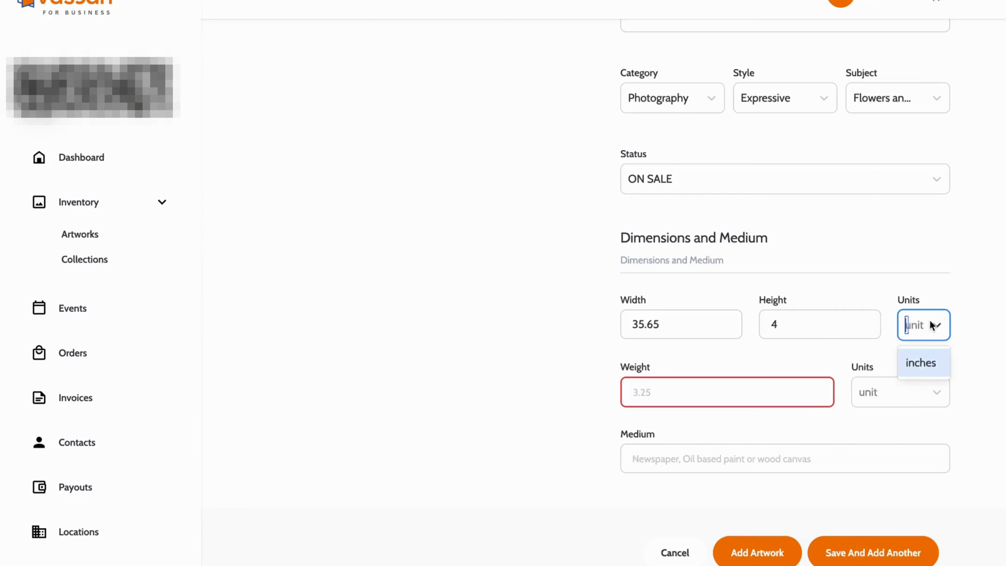
pyautogui.click(926, 362)
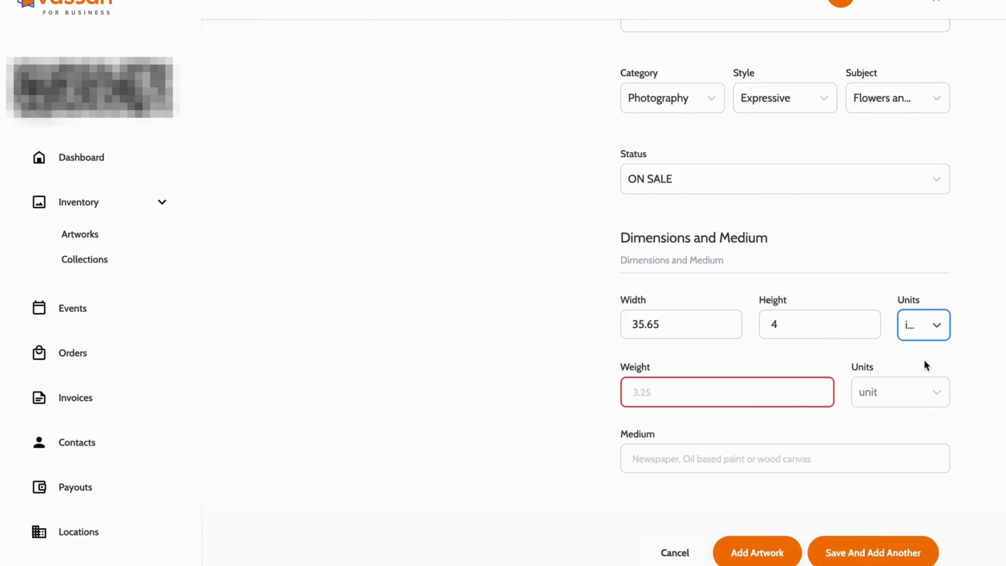
# - Set the artwork's weight to 4 kg
pyautogui.click(743, 393)
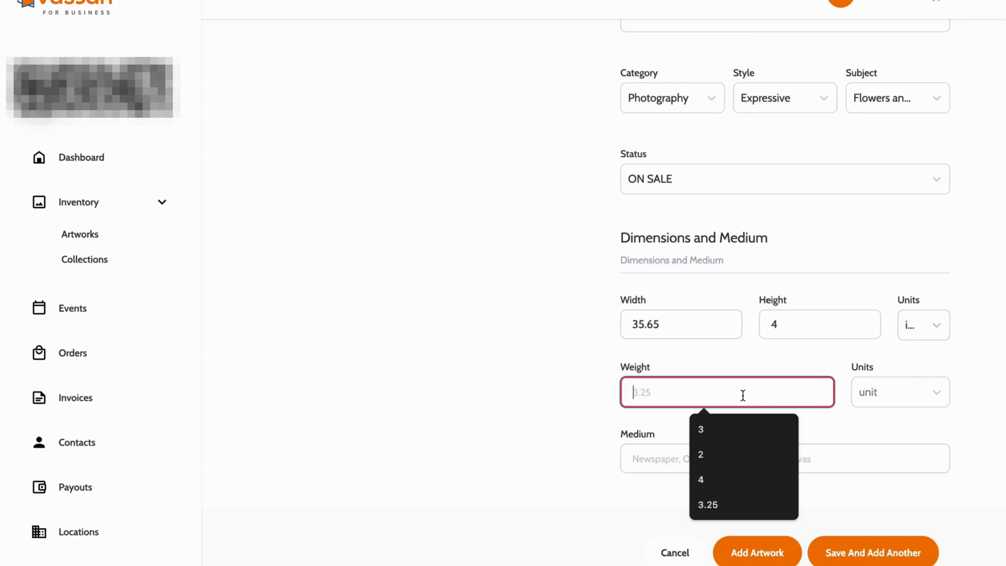
pyautogui.write('4')
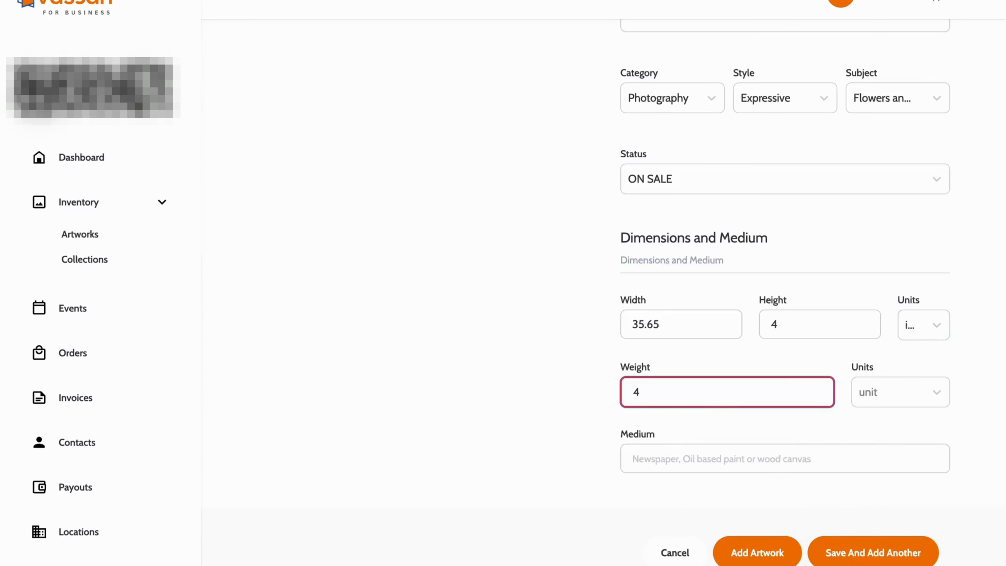
pyautogui.click(890, 395)
pyautogui.click(882, 428)
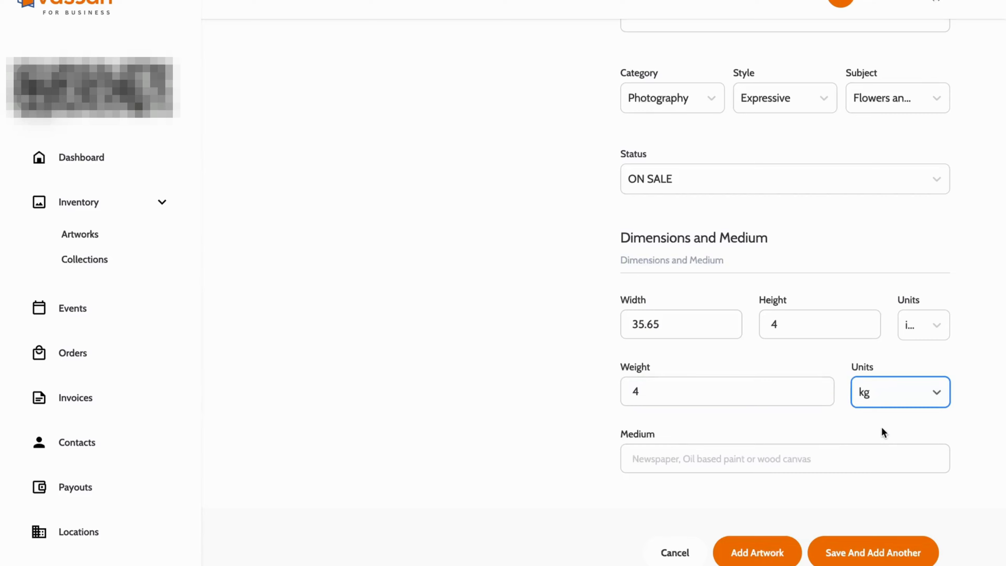
# - Set the listing's start date to today, 10/04/2025 at 00:02
pyautogui.scroll(-5, 882, 428)
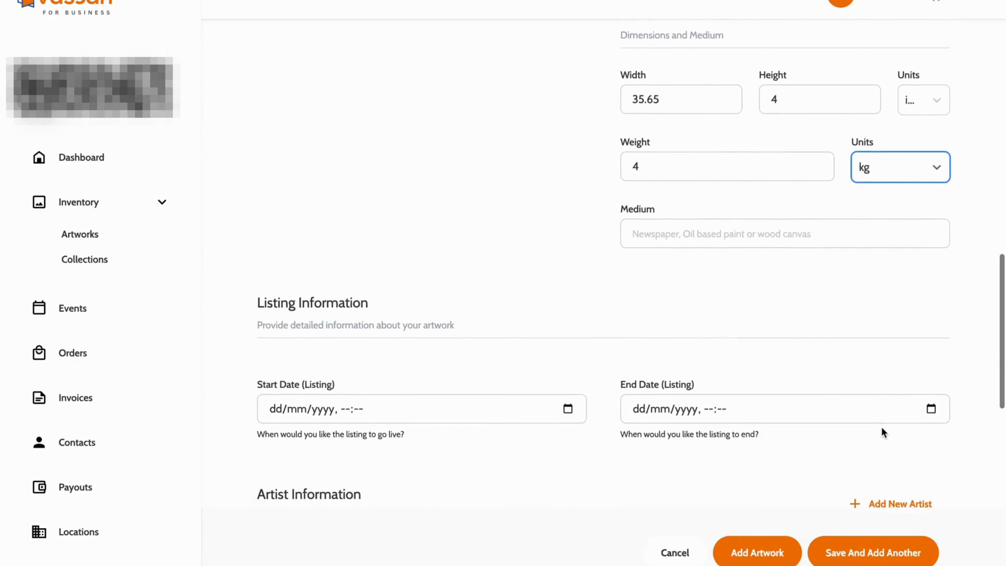
pyautogui.scroll(-2, 882, 428)
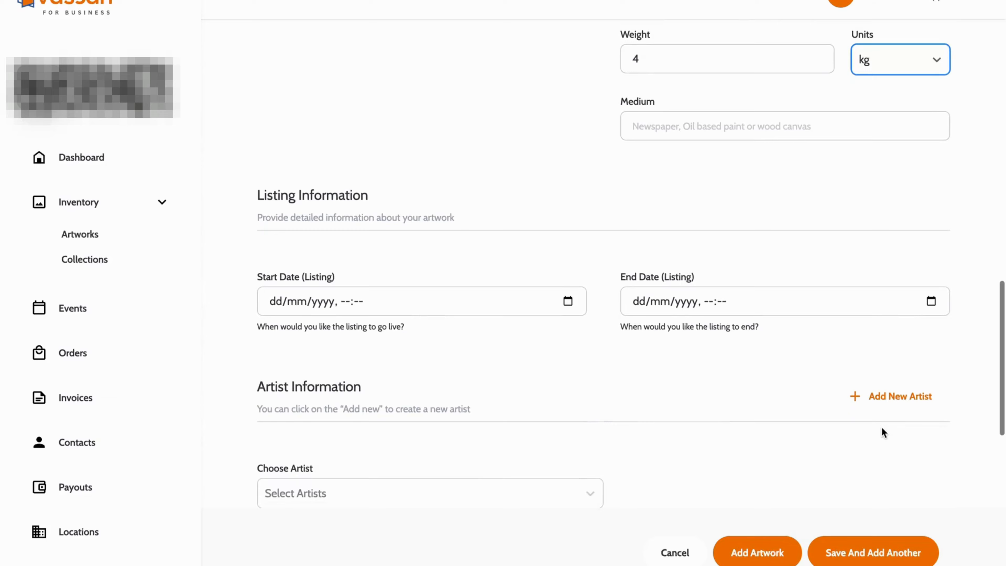
pyautogui.scroll(-1, 881, 427)
pyautogui.click(569, 245)
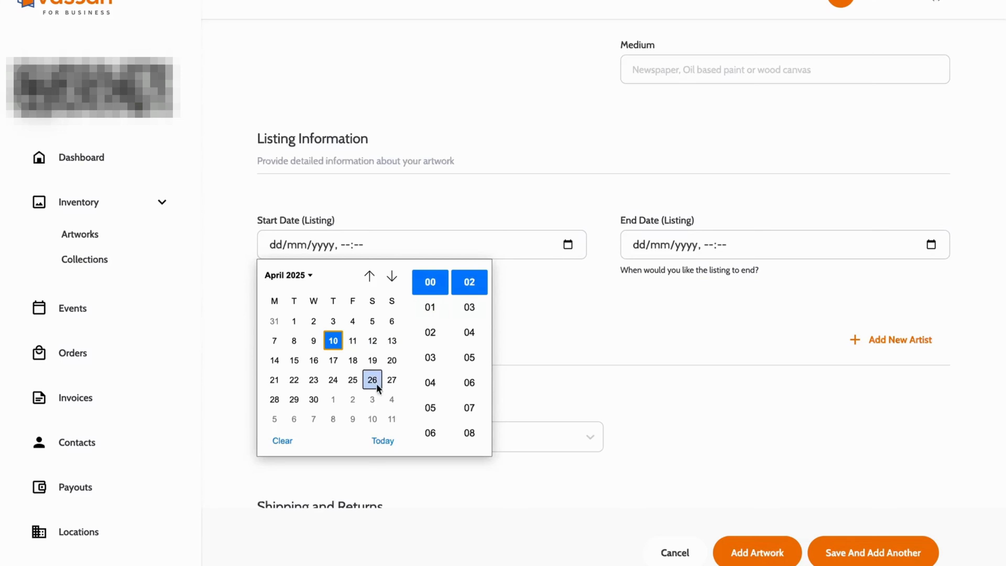
pyautogui.click(391, 441)
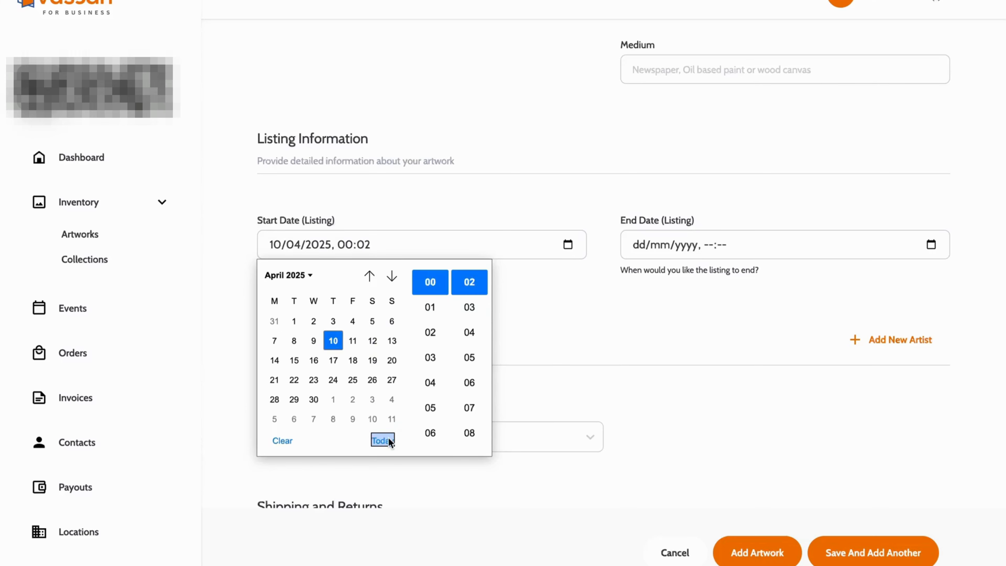
pyautogui.click(765, 313)
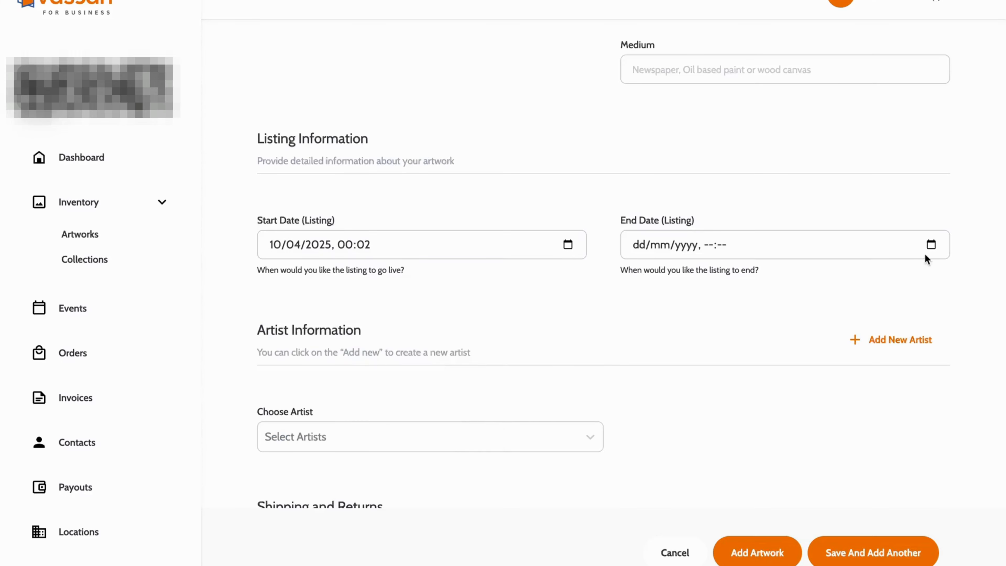
# - Set the listing's end date to 27/04/2025 at 00:03
pyautogui.click(930, 244)
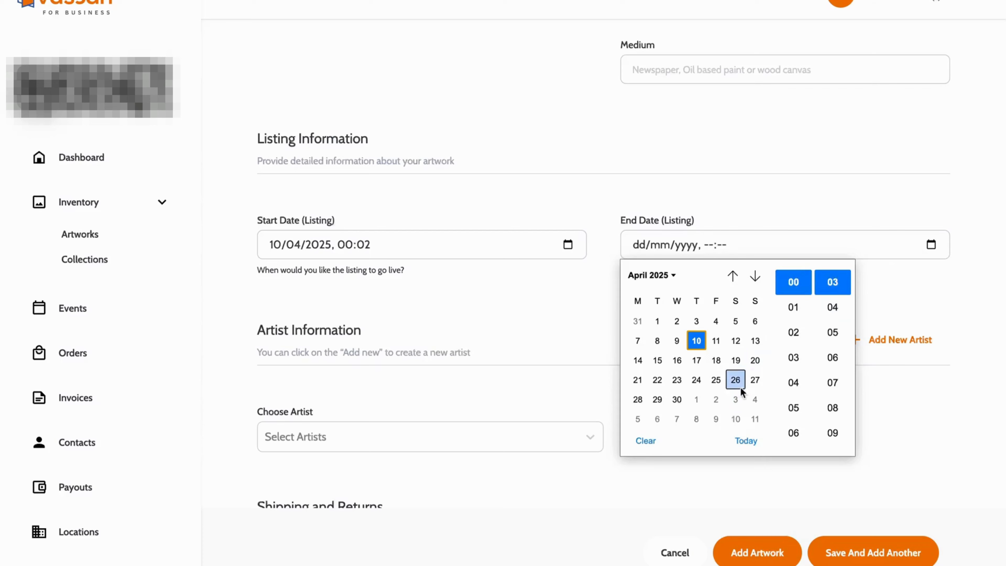
pyautogui.click(755, 381)
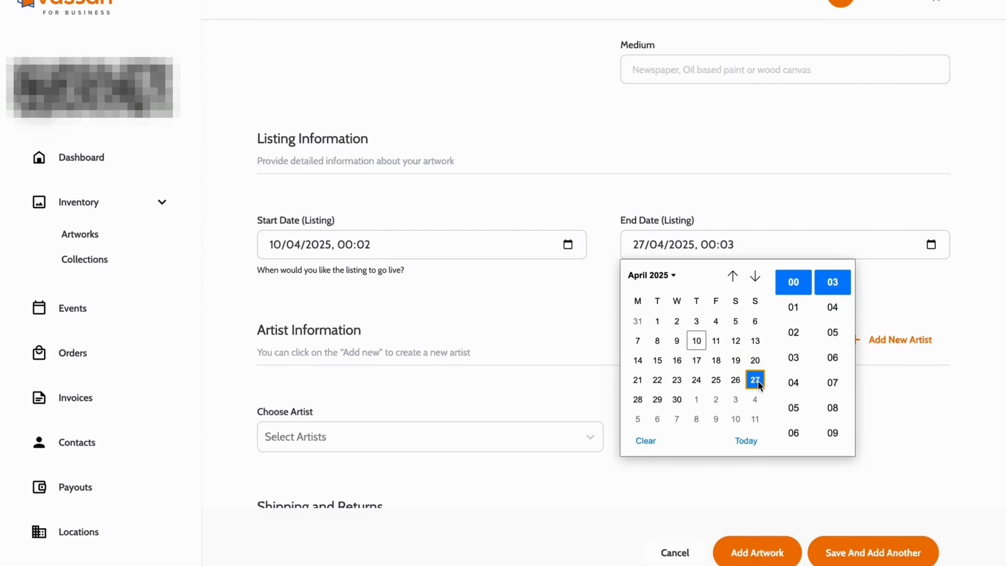
pyautogui.click(479, 306)
# - Choose the Picasso entry from the existing artists as the artwork's artist
pyautogui.scroll(-2, 478, 306)
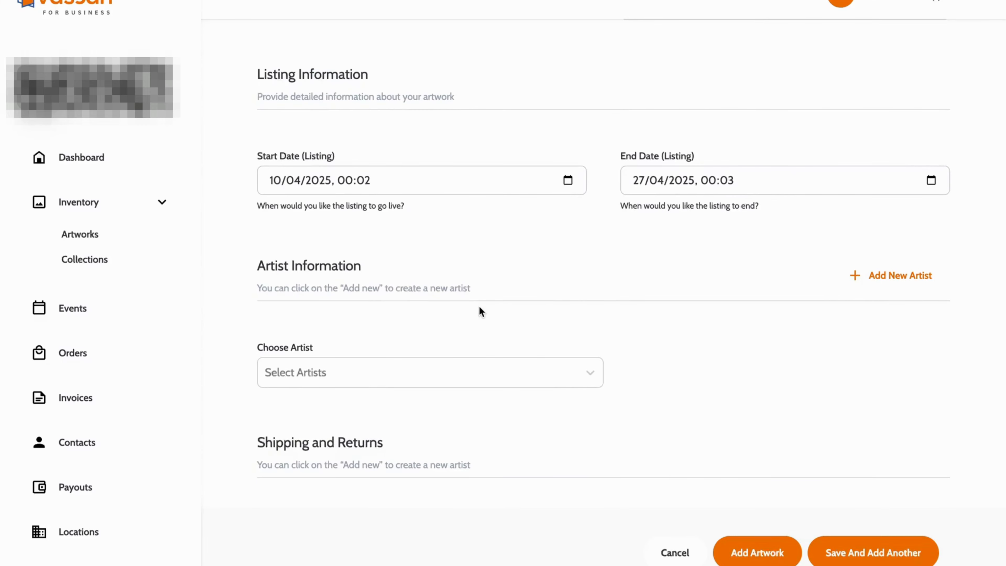
pyautogui.scroll(-1, 535, 307)
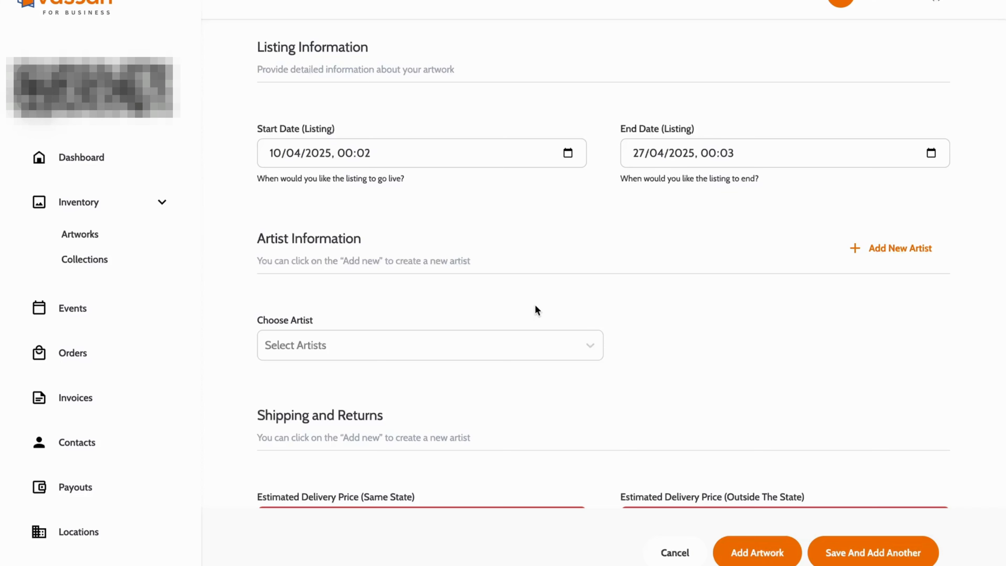
pyautogui.click(472, 345)
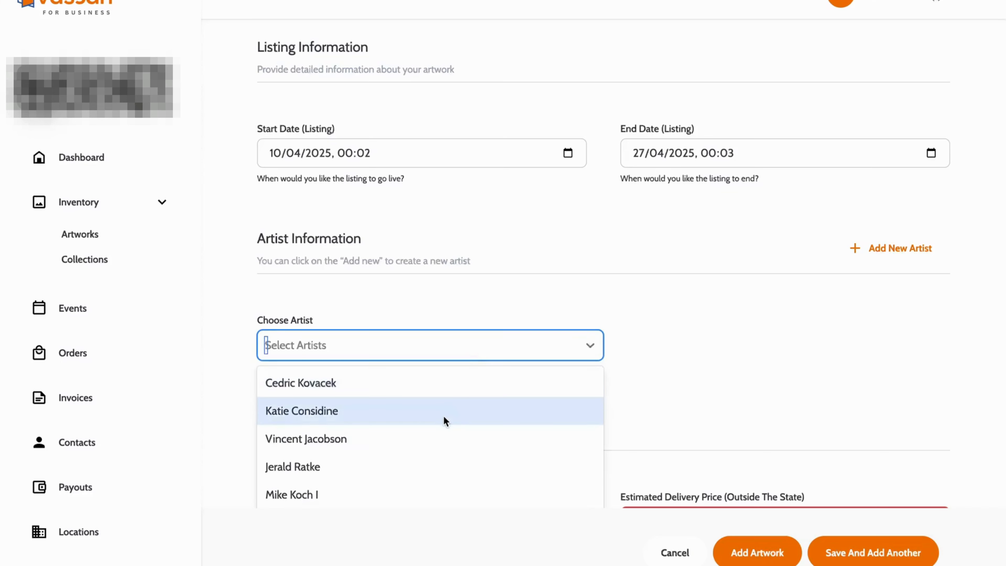
pyautogui.scroll(-3, 444, 415)
pyautogui.scroll(-1, 444, 415)
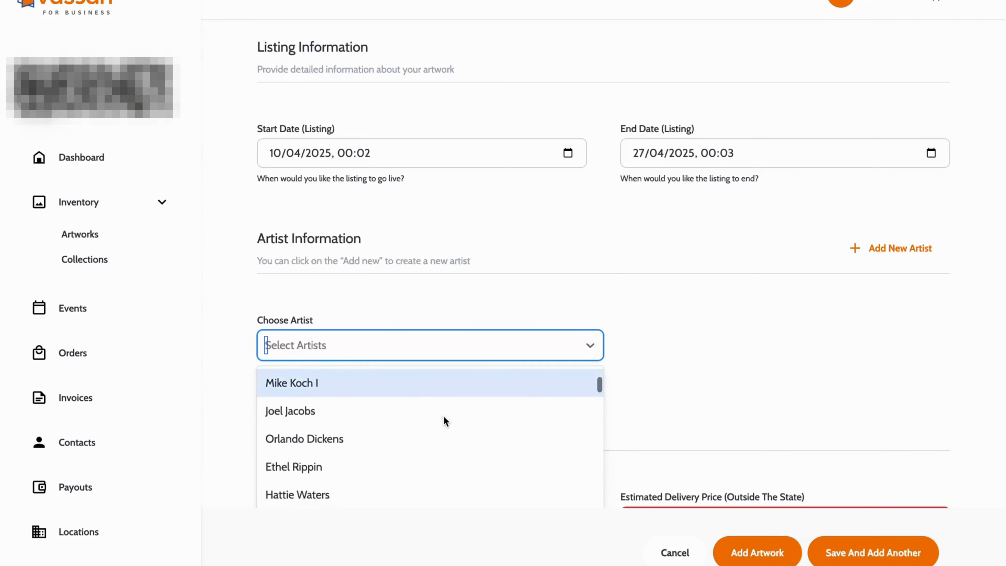
pyautogui.scroll(-15, 443, 415)
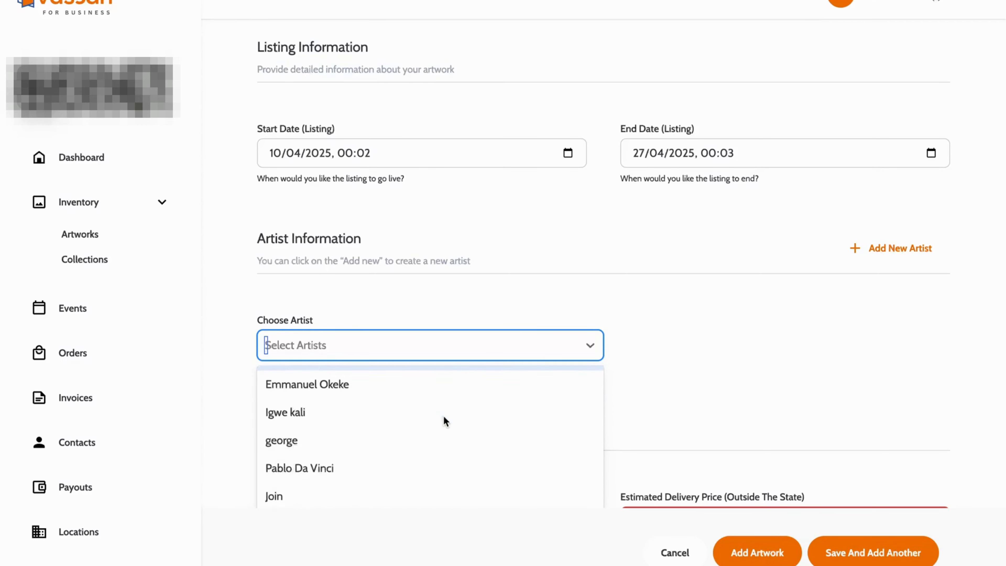
pyautogui.scroll(-3, 444, 416)
pyautogui.scroll(1, 444, 415)
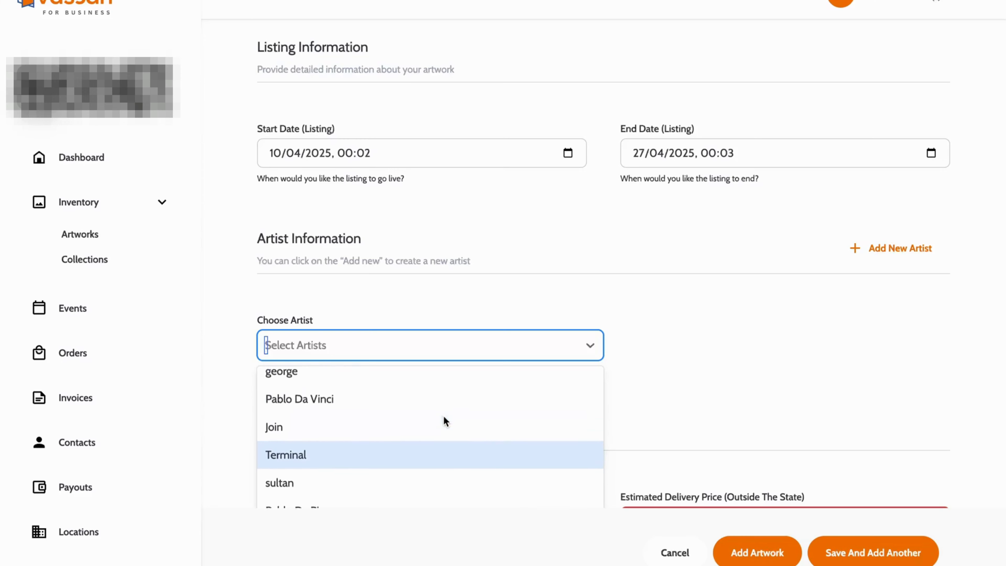
pyautogui.scroll(-1, 443, 416)
pyautogui.click(363, 474)
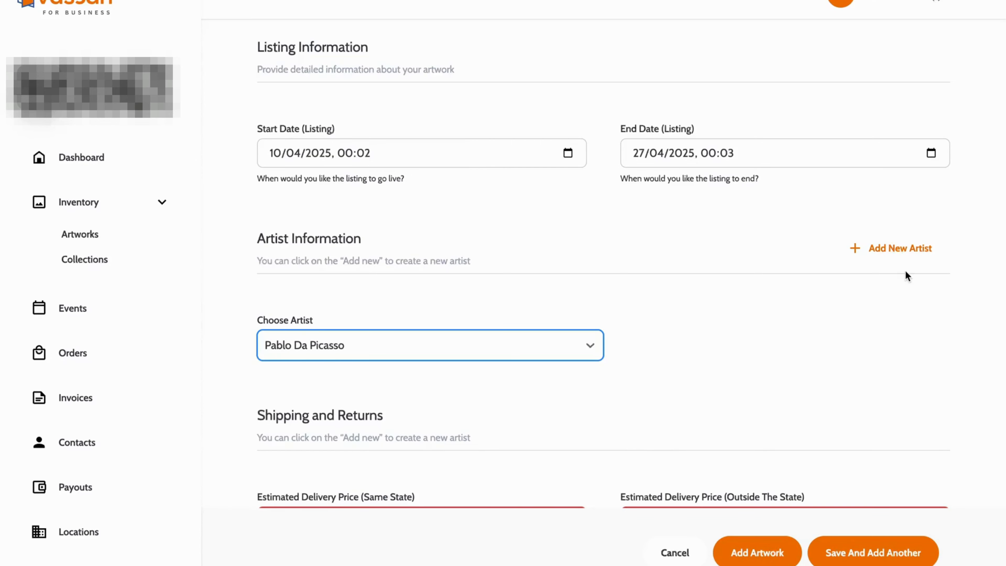
pyautogui.click(890, 257)
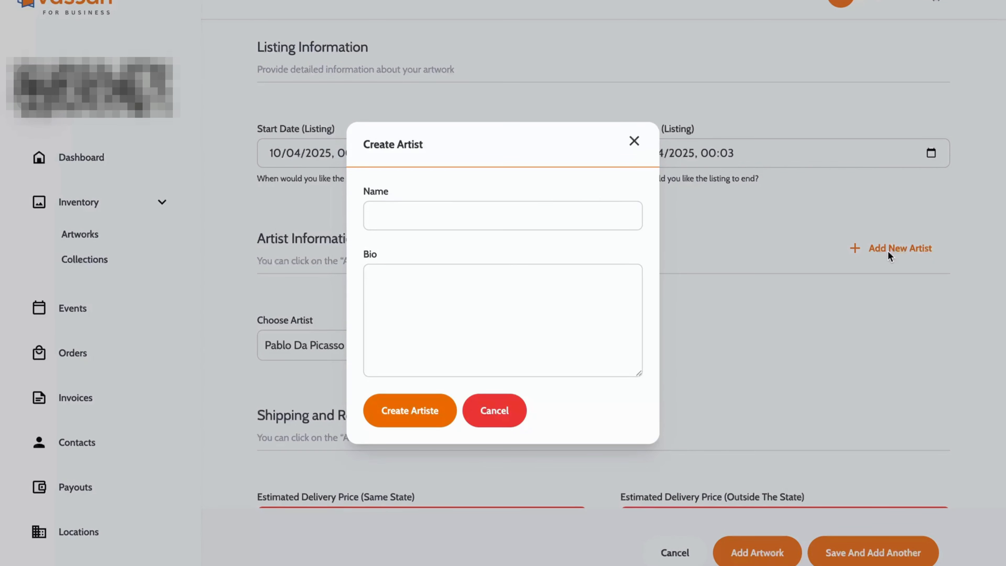
pyautogui.click(476, 214)
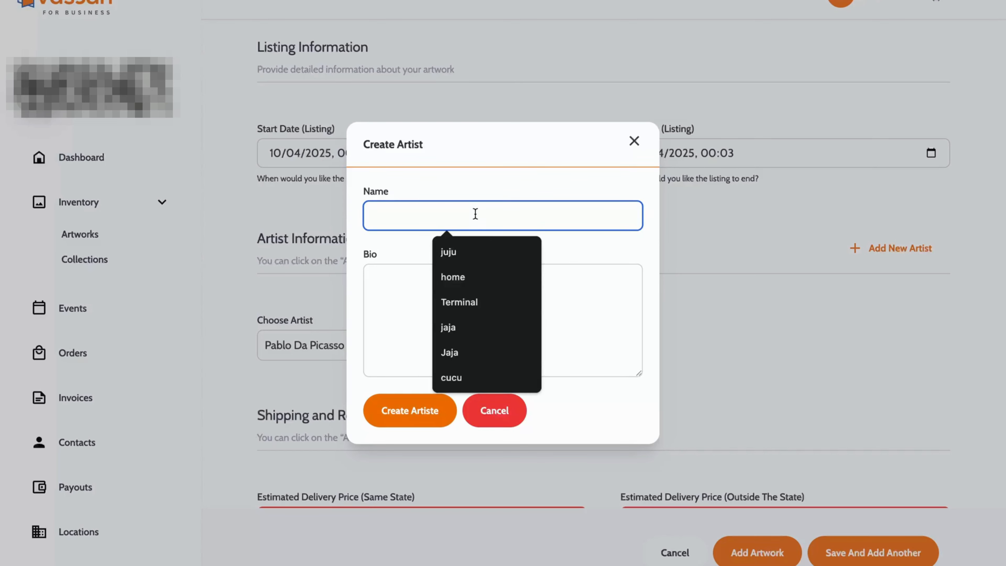
pyautogui.write('she')
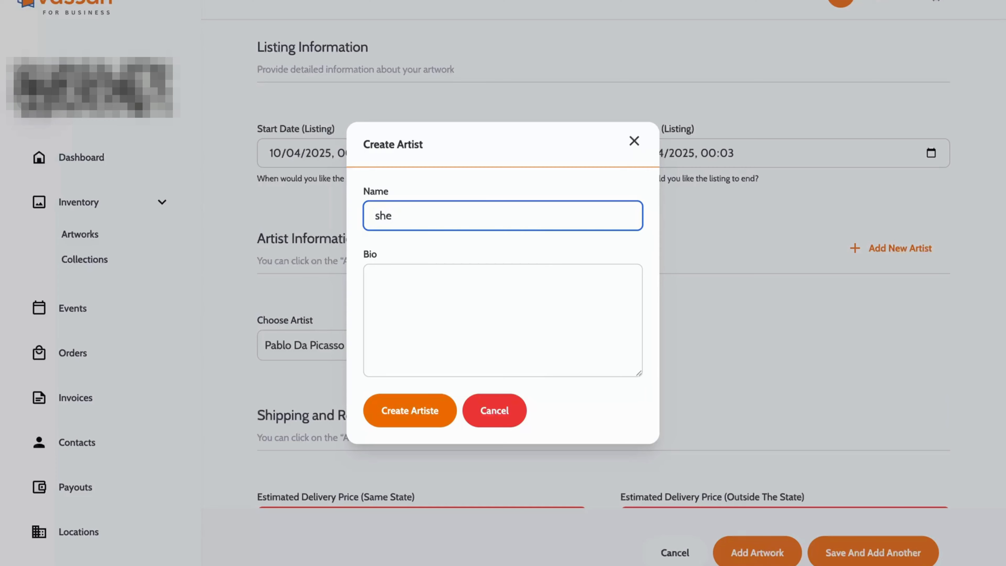
pyautogui.write(' gret')
pyautogui.press('BackSpace')
pyautogui.press('BackSpace')
pyautogui.press('BackSpace')
pyautogui.press('BackSpace')
pyautogui.press('BackSpace')
pyautogui.press('BackSpace')
pyautogui.press('BackSpace')
pyautogui.press('BackSpace')
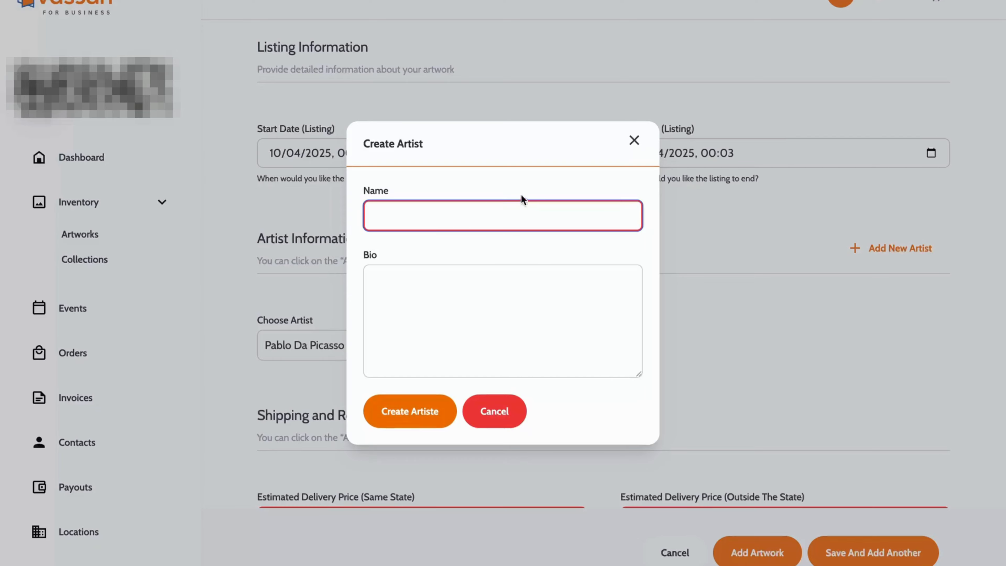
pyautogui.click(496, 411)
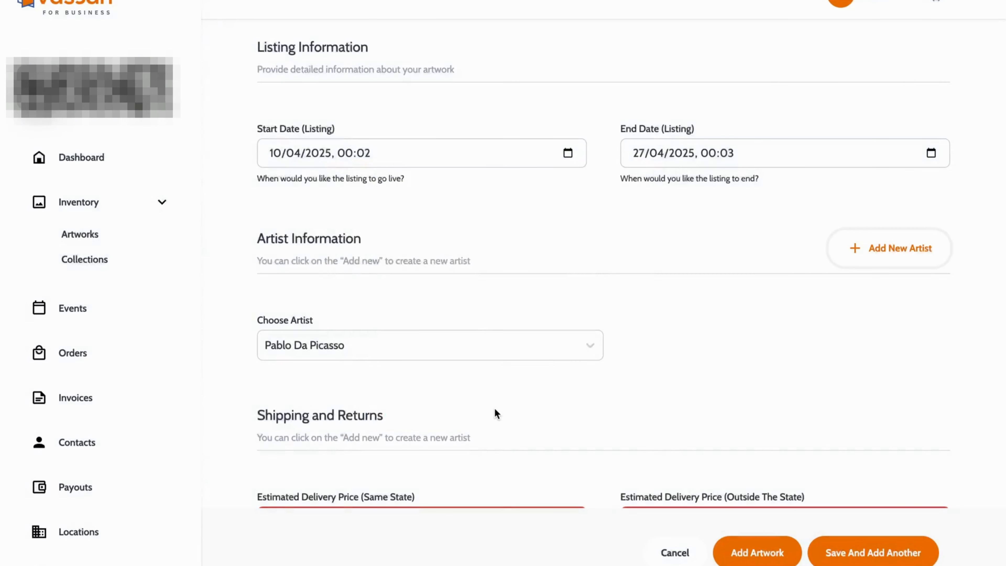
# - Set the estimated delivery price to 3000 within the same state and 3500 outside the state
pyautogui.scroll(-3, 710, 341)
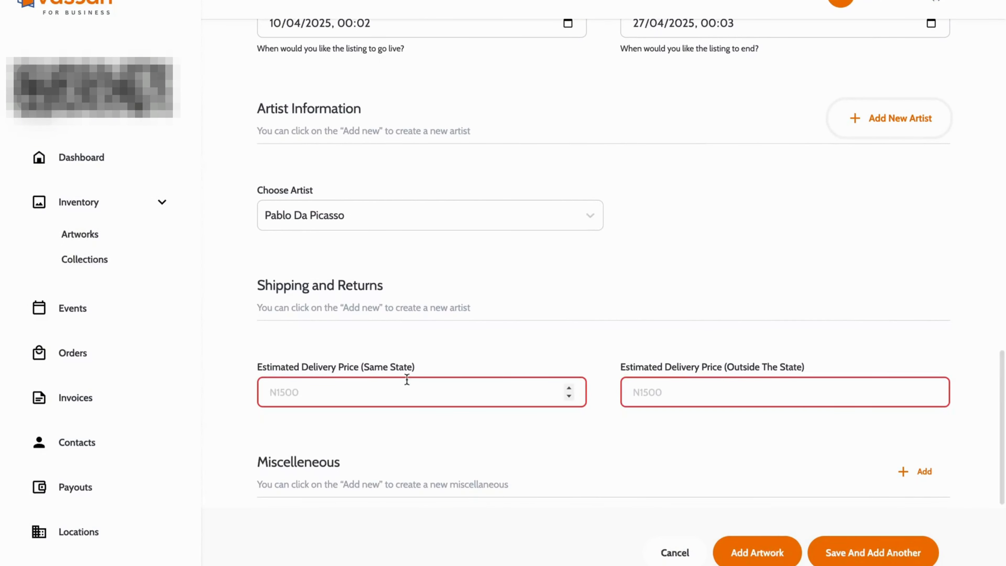
pyautogui.click(320, 391)
pyautogui.write('3')
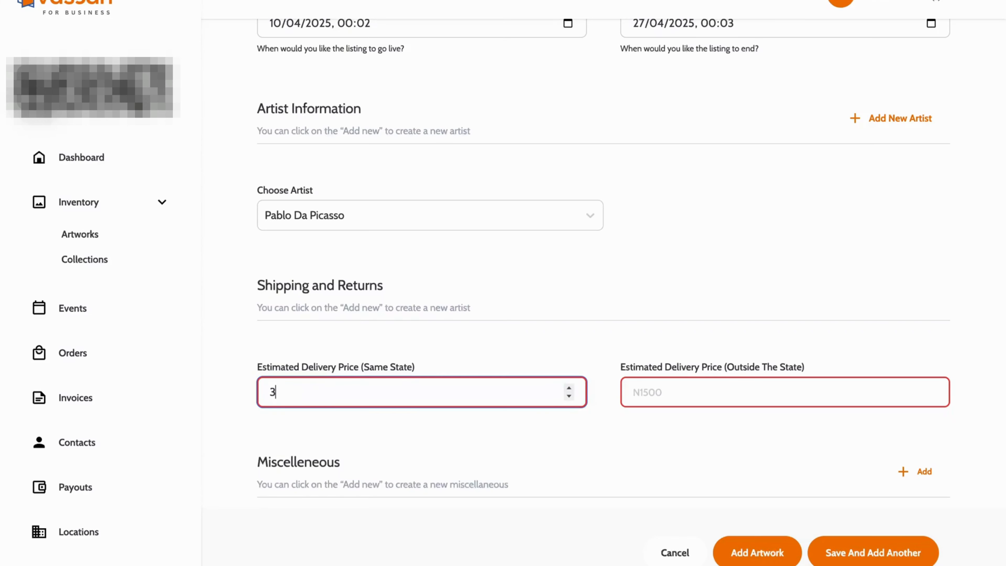
pyautogui.write('000')
pyautogui.click(637, 394)
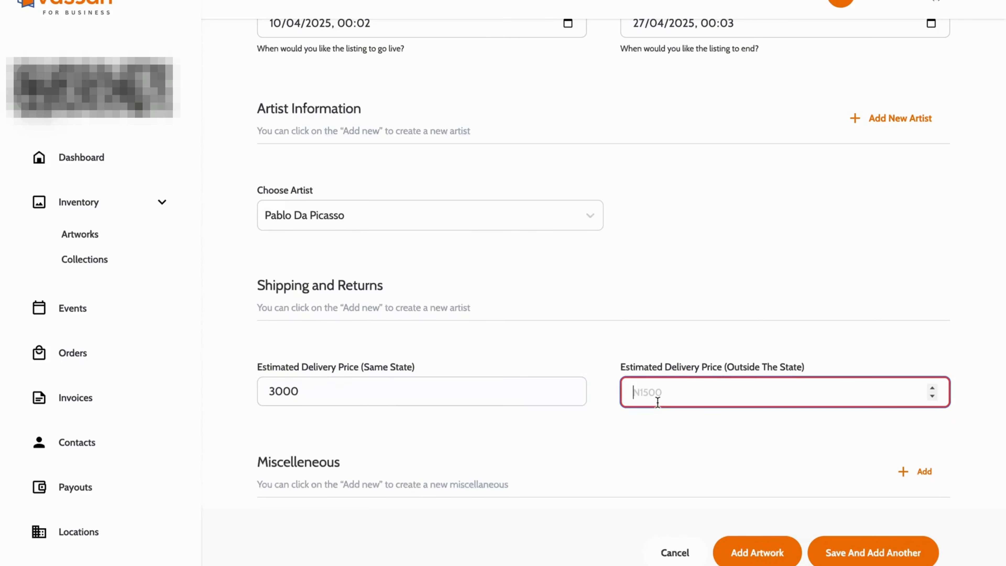
pyautogui.write('3500')
pyautogui.scroll(-2, 696, 332)
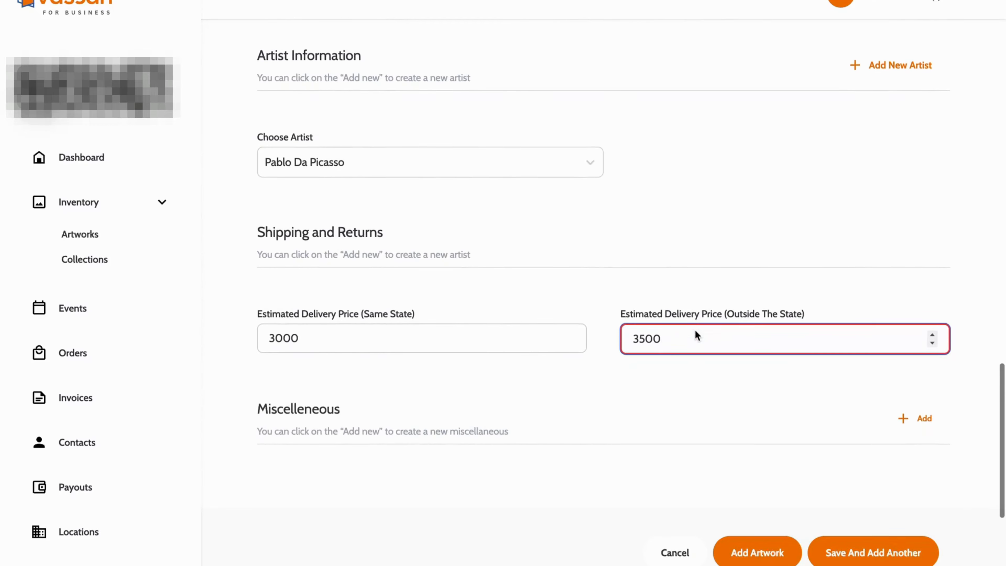
# - Restore the estimated delivery price outside the state to 3500
pyautogui.scroll(-5, 696, 332)
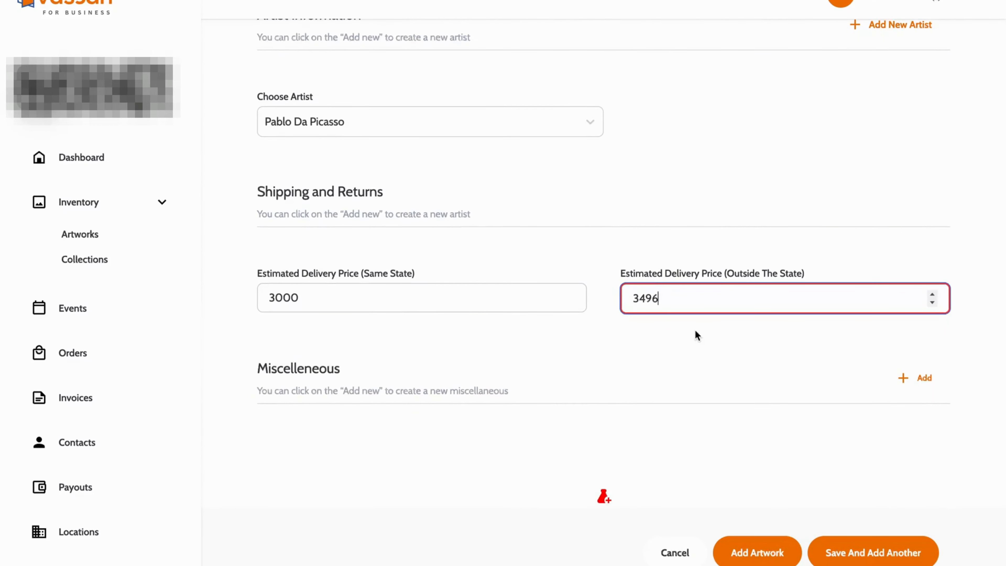
pyautogui.press('Up')
pyautogui.press('Up')
pyautogui.press('BackSpace')
pyautogui.press('BackSpace')
pyautogui.press('BackSpace')
pyautogui.write('500')
pyautogui.scroll(-1, 631, 278)
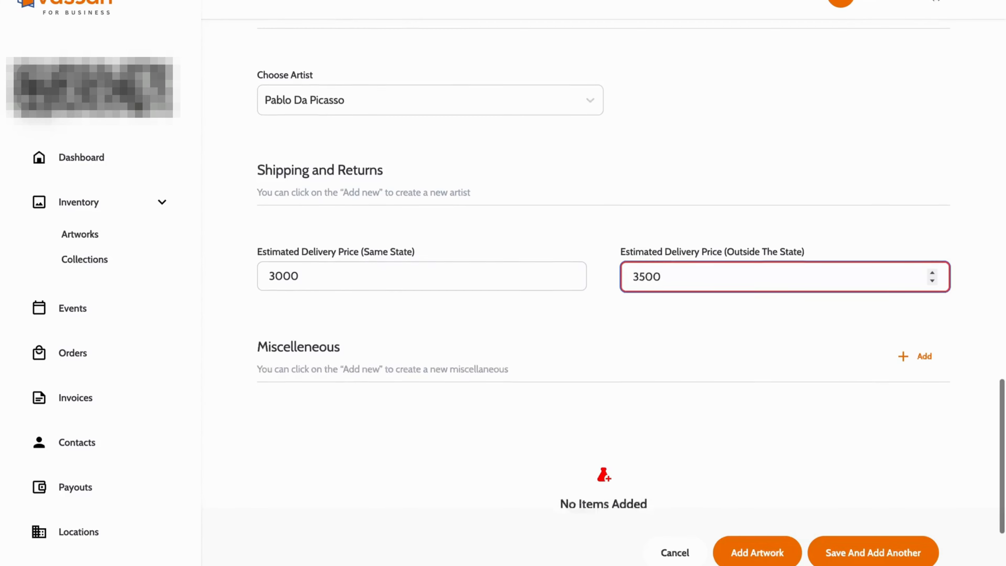
pyautogui.scroll(-3, 695, 329)
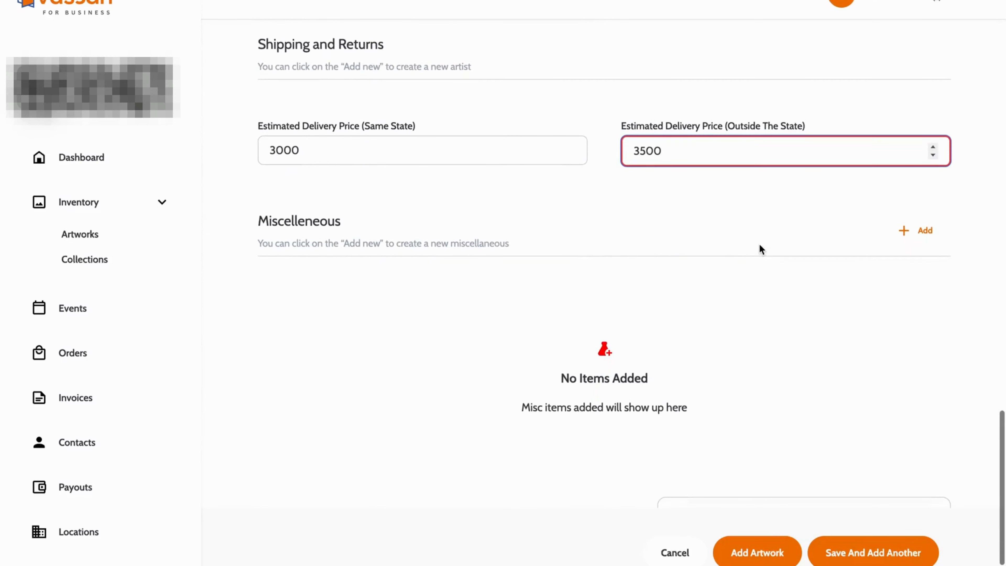
pyautogui.click(905, 235)
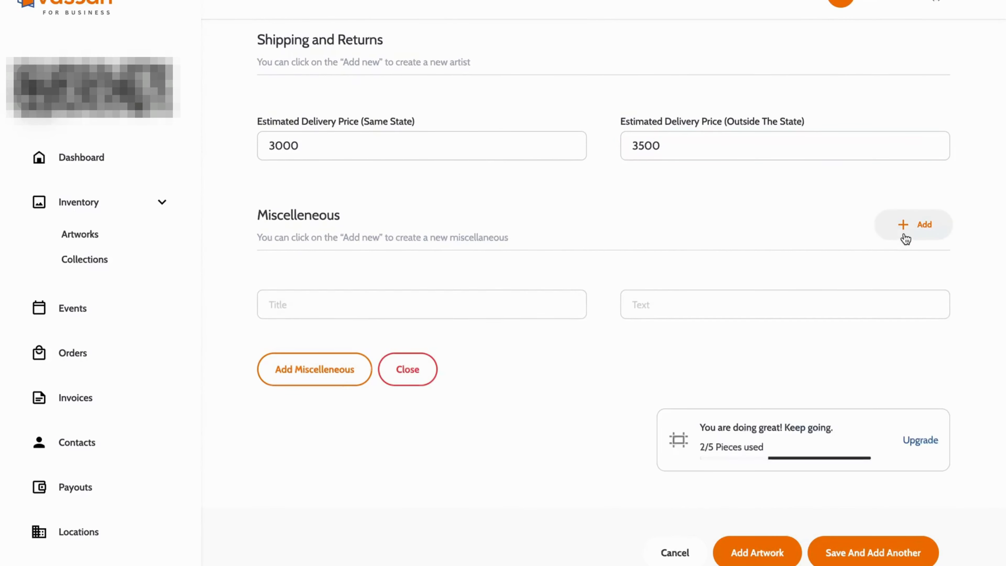
pyautogui.click(421, 298)
pyautogui.click(702, 304)
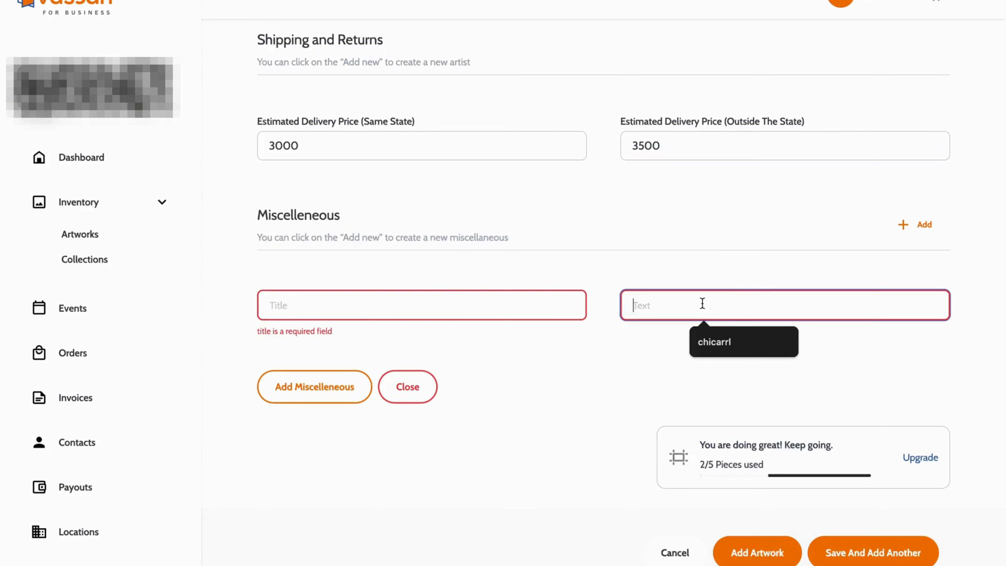
pyautogui.click(409, 392)
# - Review the completed form and submit the "Fresh painting" artwork to the inventory
pyautogui.scroll(-3, 654, 334)
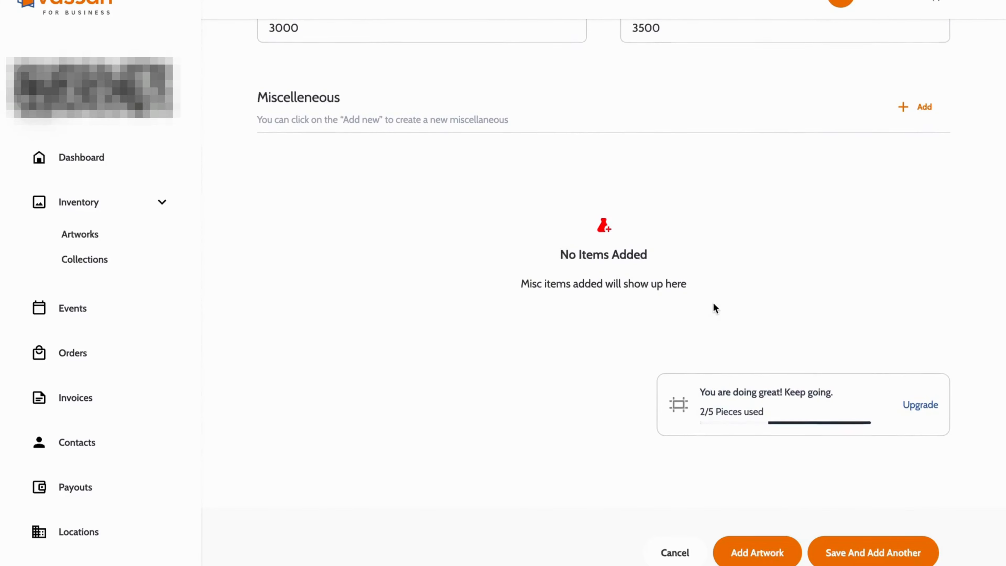
pyautogui.scroll(20, 715, 308)
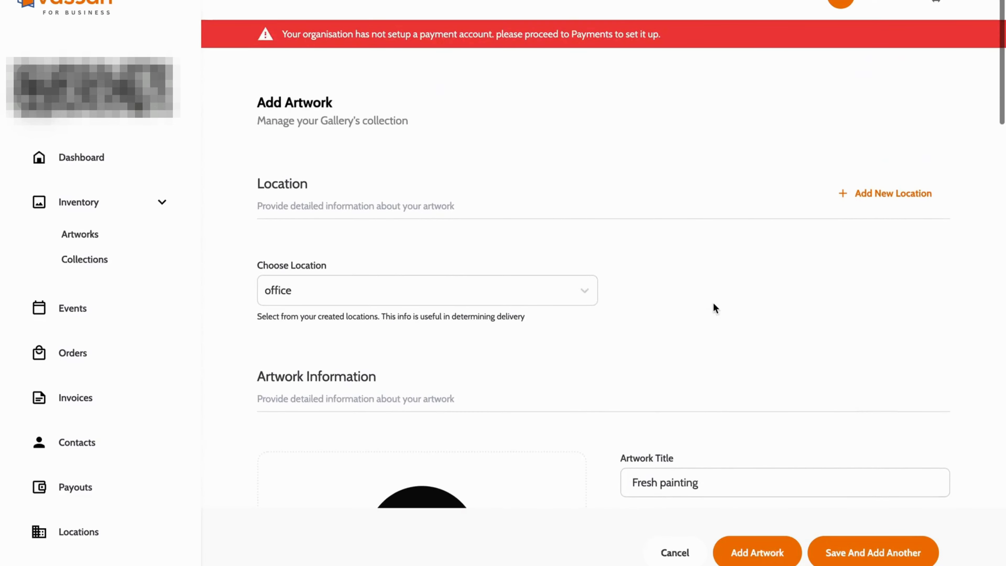
pyautogui.scroll(-8, 715, 309)
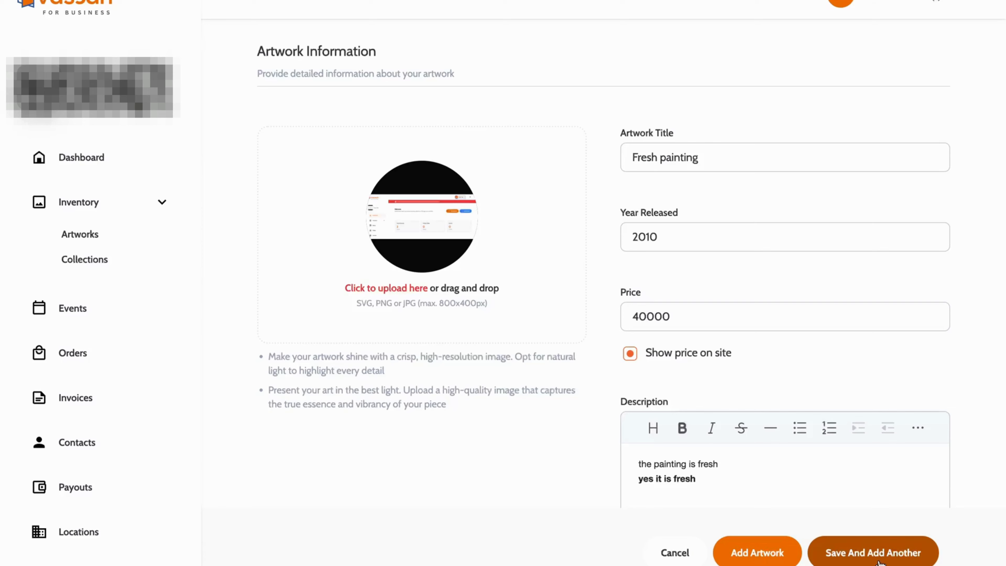
pyautogui.click(764, 549)
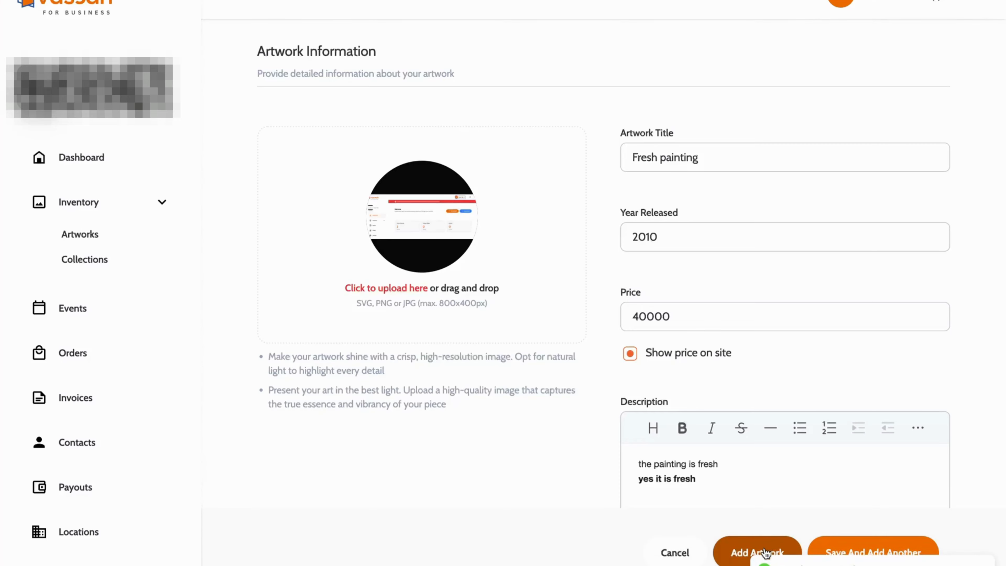
pyautogui.click(765, 552)
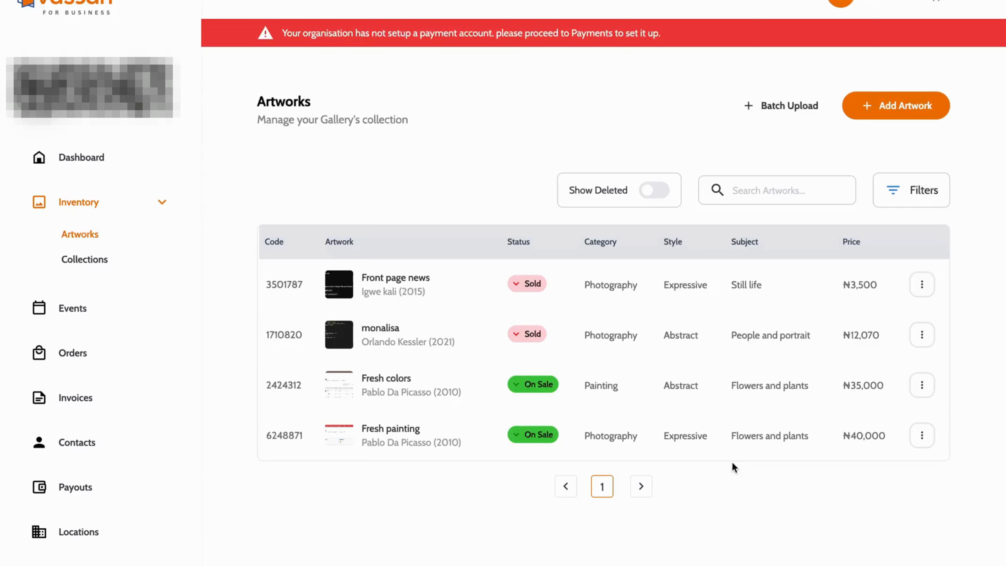
# - Search the artworks list for "mona" and clear the search to show the full list again
pyautogui.click(742, 193)
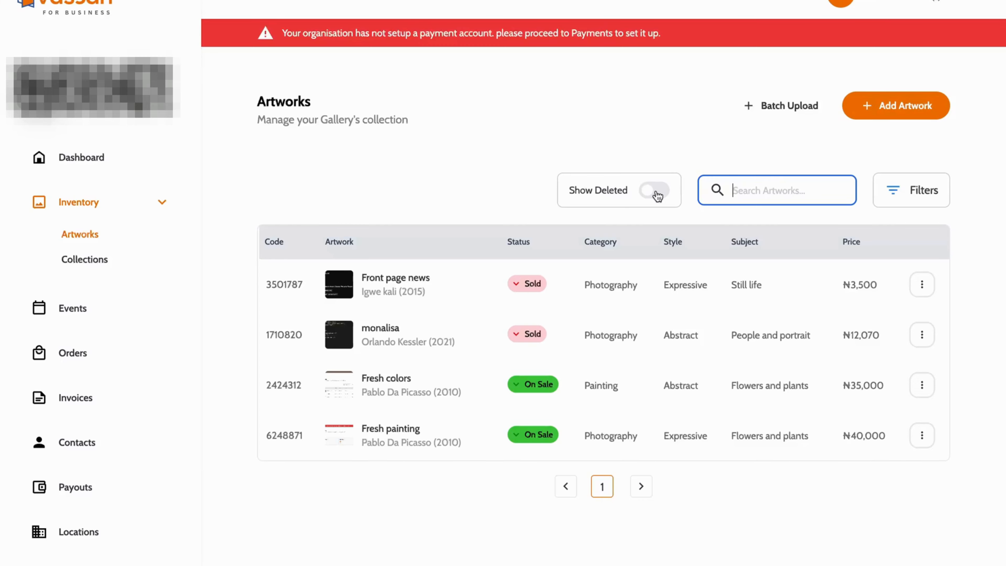
pyautogui.click(894, 190)
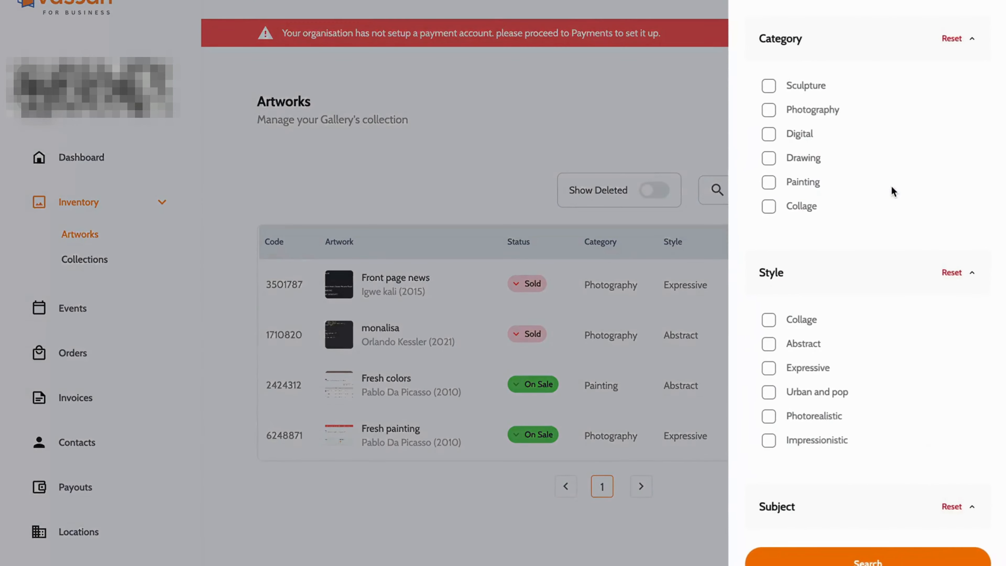
pyautogui.click(713, 113)
pyautogui.click(745, 191)
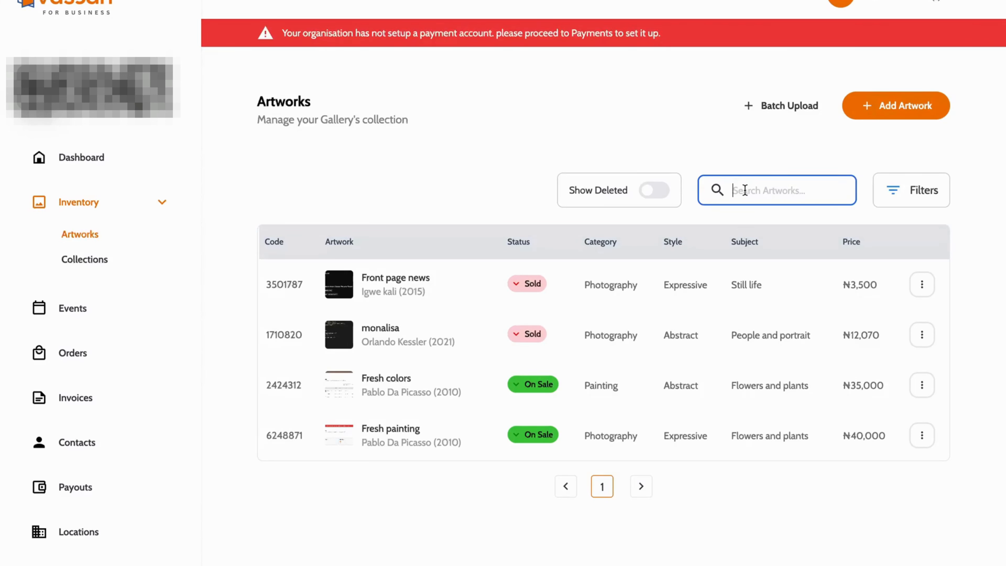
pyautogui.write('mon')
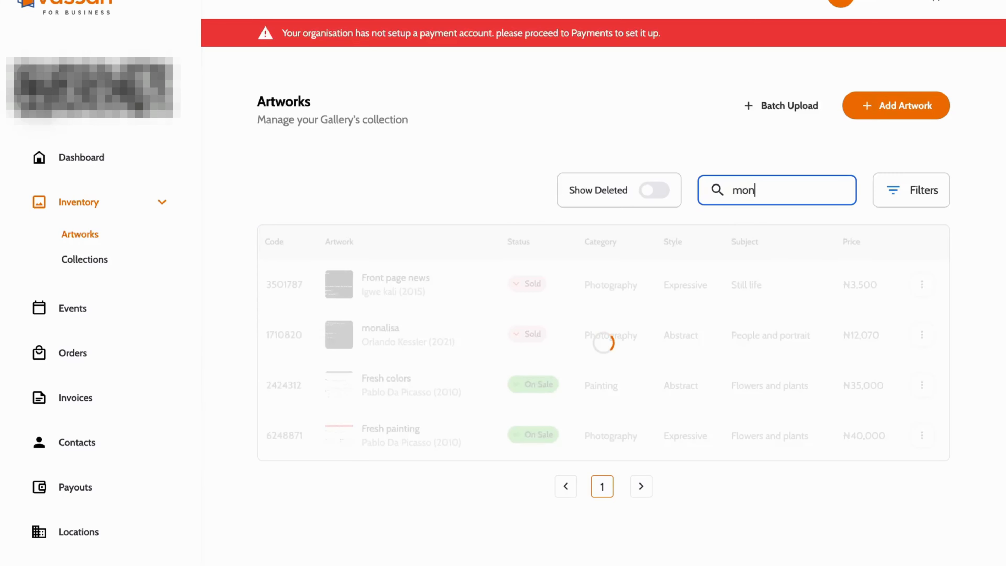
pyautogui.write('a')
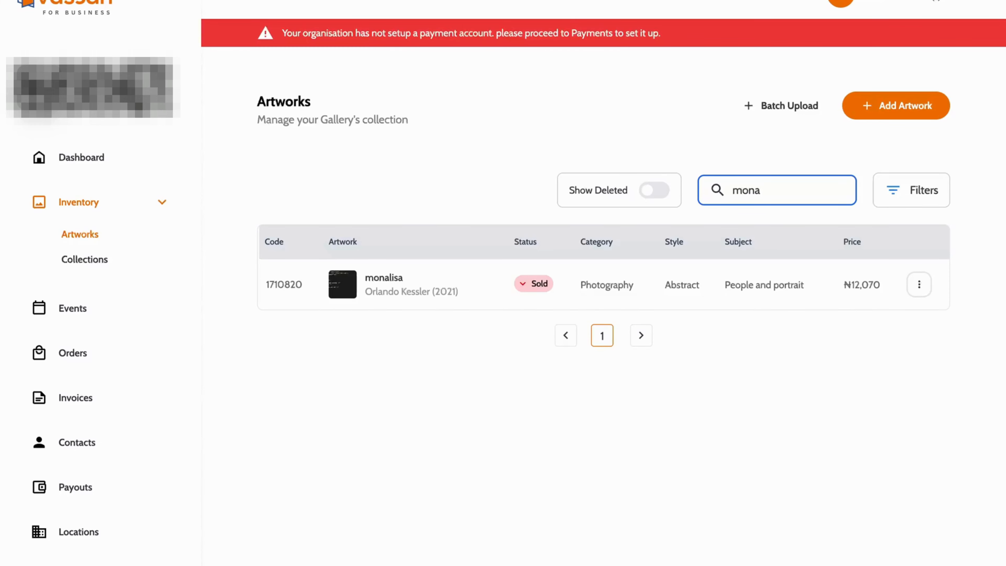
pyautogui.press('BackSpace')
pyautogui.press('BackSpace')
pyautogui.press('BackSpace')
pyautogui.press('BackSpace')
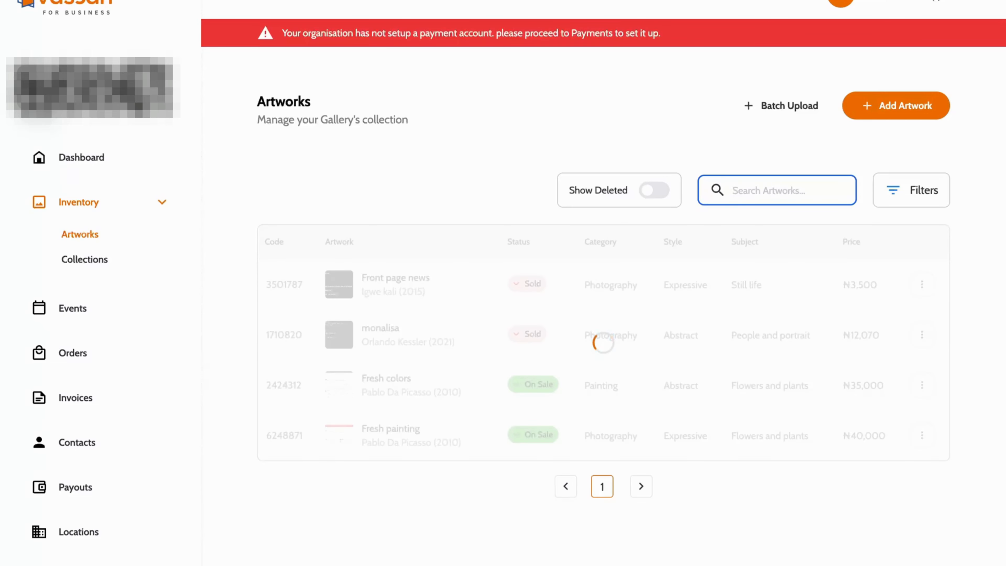
# - Filter the artworks list by status ON SALE and style Abstract
pyautogui.click(894, 189)
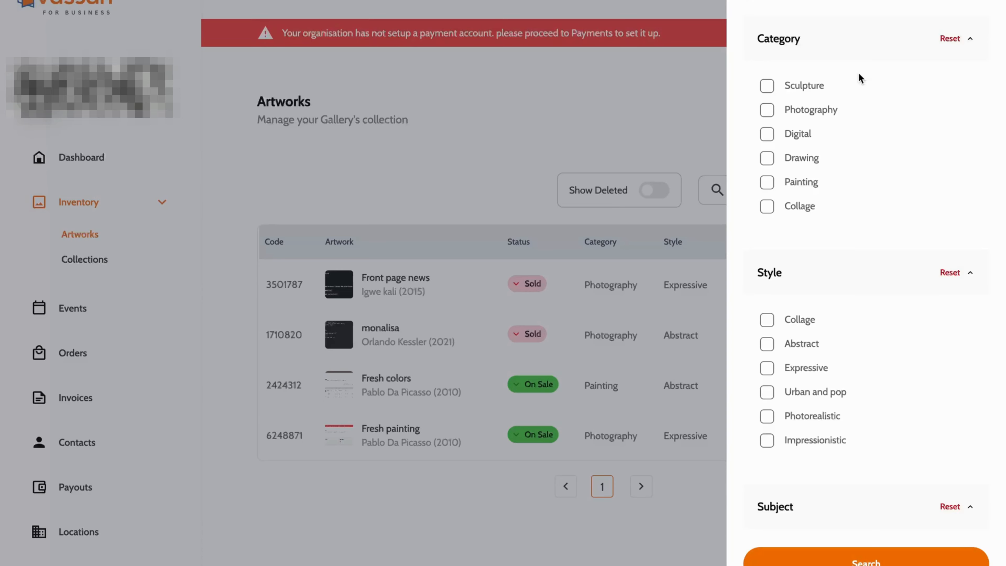
pyautogui.scroll(-4, 859, 73)
pyautogui.scroll(-6, 846, 171)
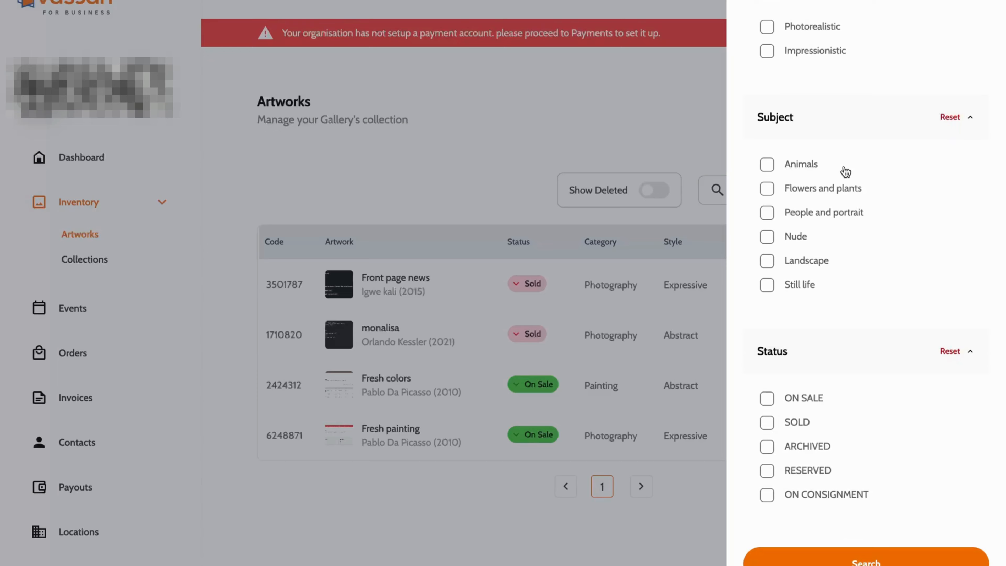
pyautogui.click(768, 402)
pyautogui.scroll(3, 812, 302)
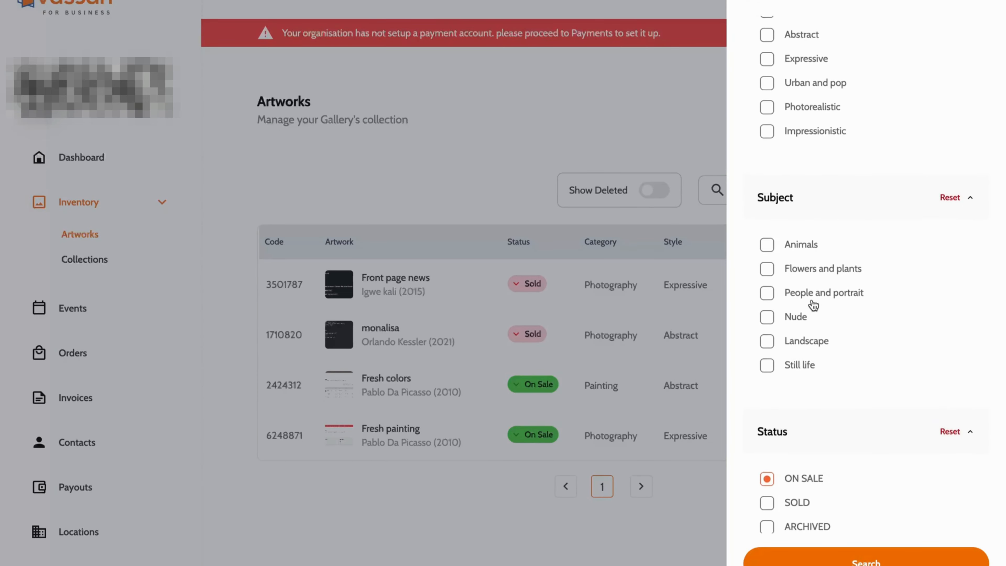
pyautogui.scroll(3, 813, 305)
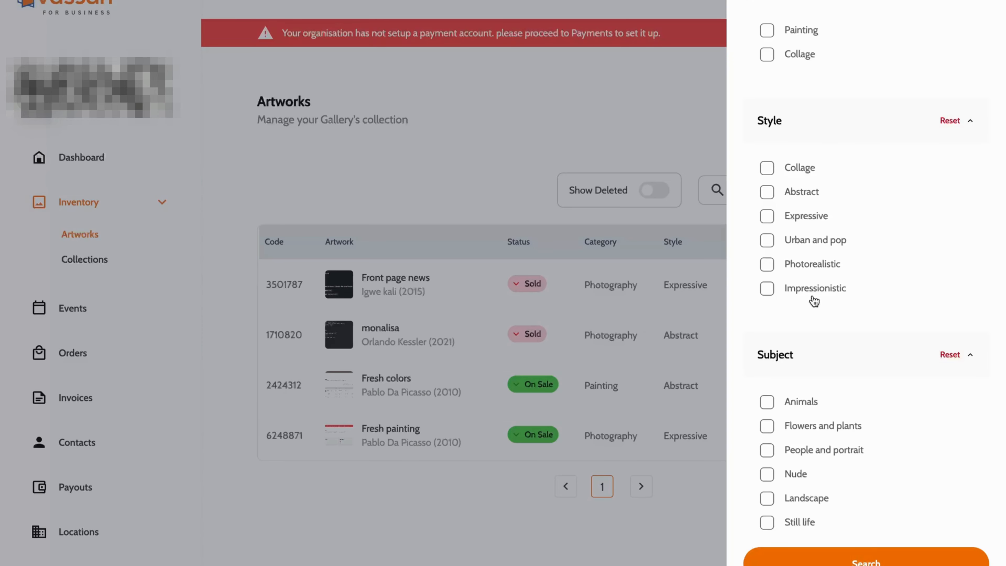
pyautogui.click(768, 193)
pyautogui.click(854, 555)
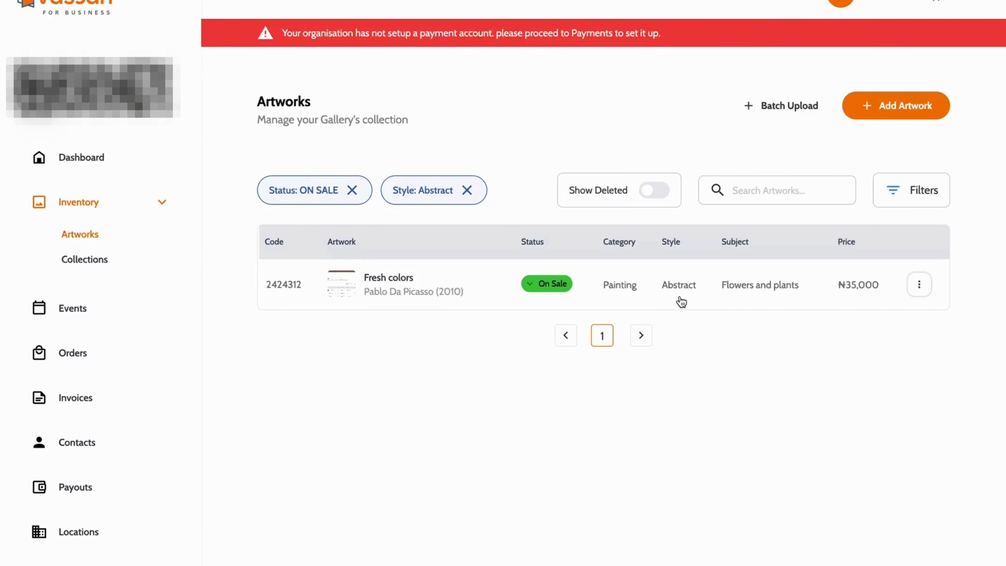
# - Remove the style and status filters, and turn the display of deleted artworks on and off again
pyautogui.click(466, 190)
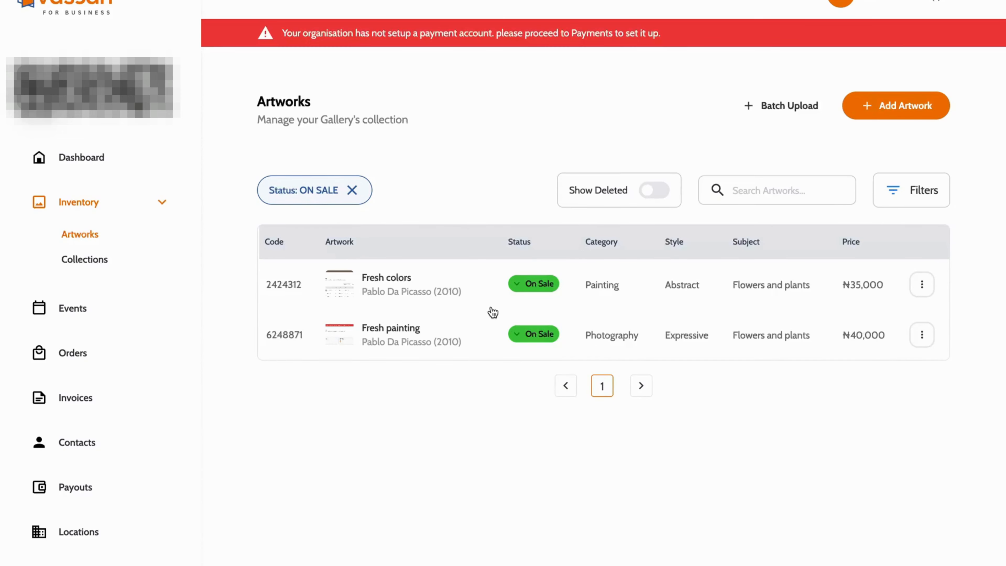
pyautogui.click(352, 190)
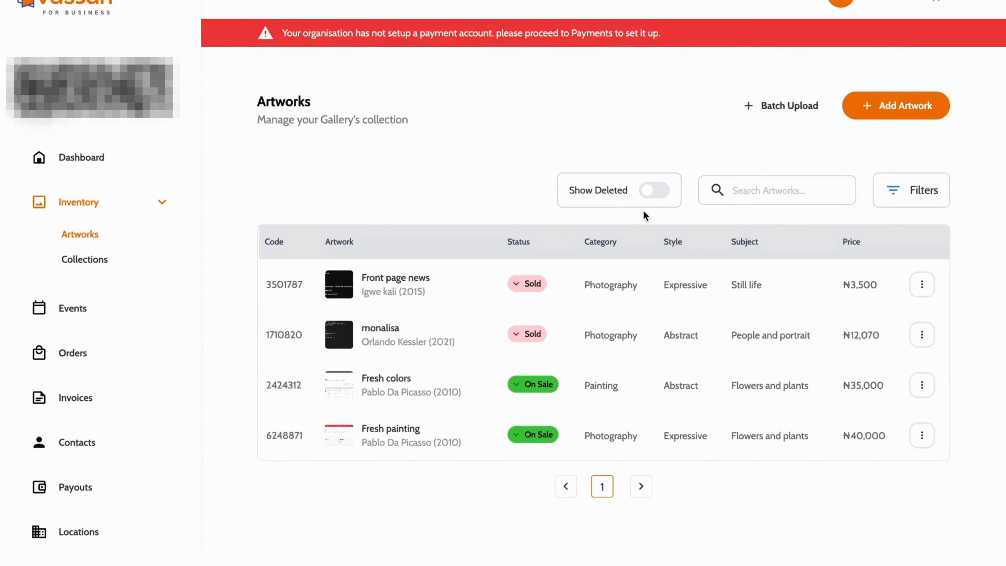
pyautogui.click(658, 195)
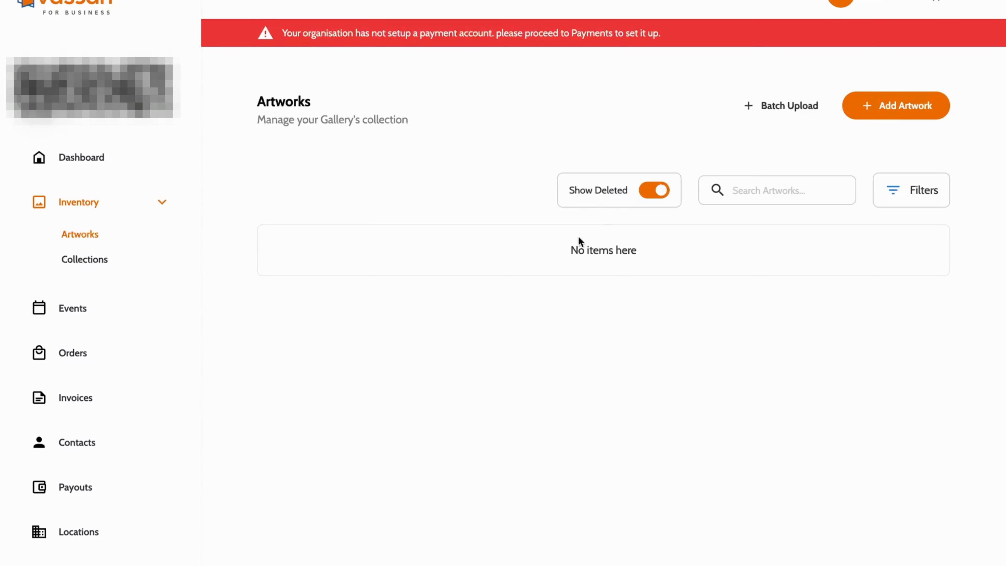
pyautogui.click(650, 194)
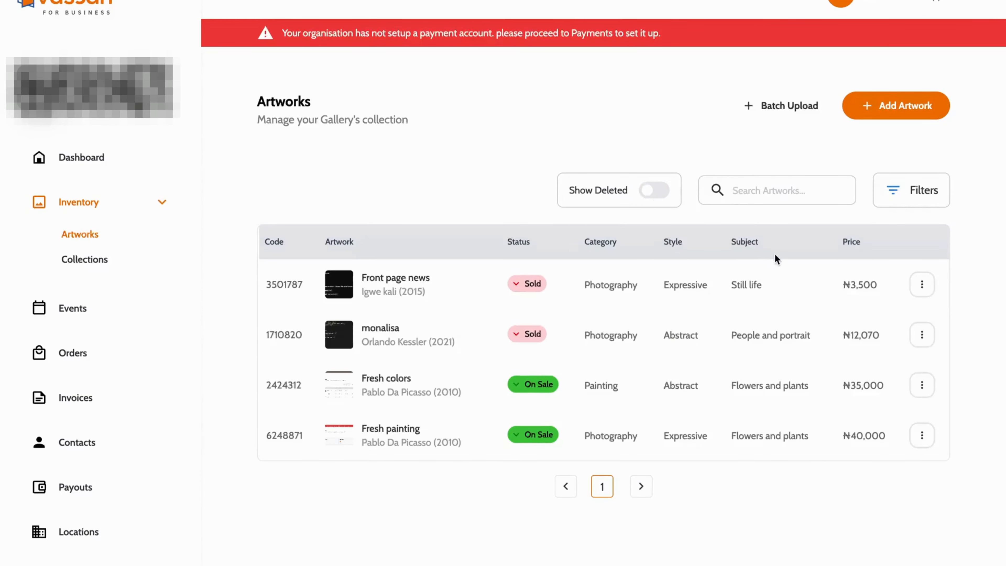
# - Change the status of the "Fresh painting" artwork to SOLD and save it
pyautogui.click(923, 286)
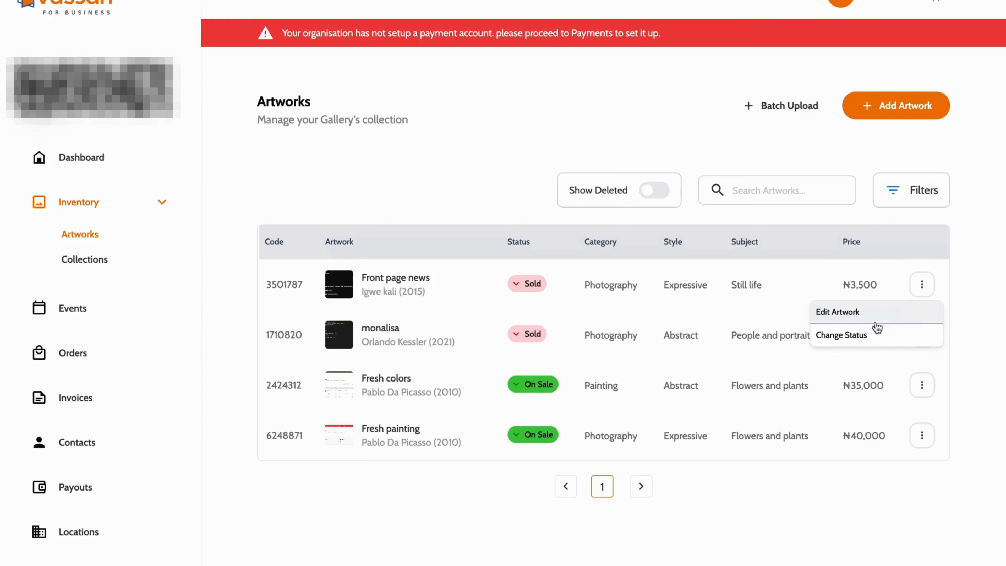
pyautogui.click(789, 508)
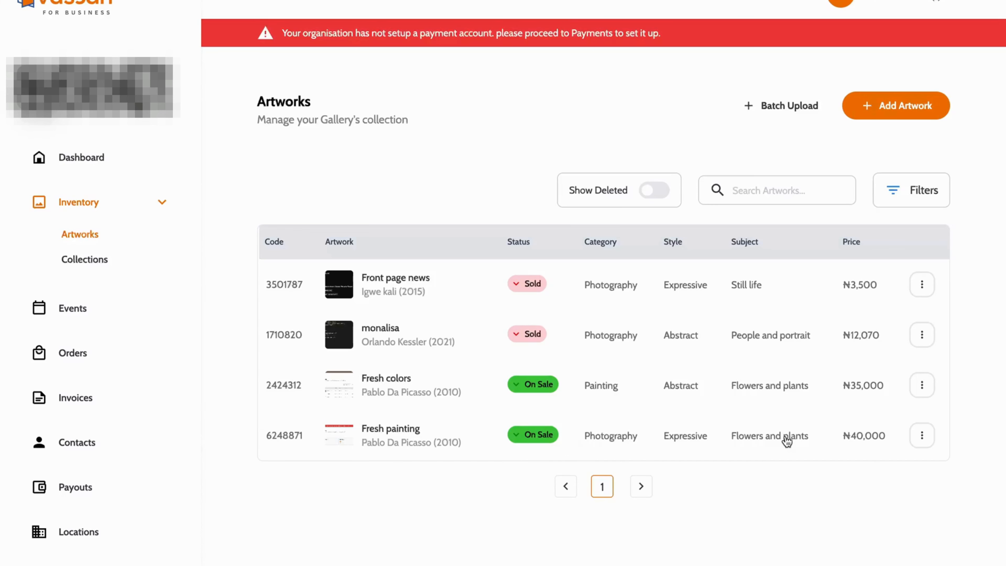
pyautogui.click(922, 435)
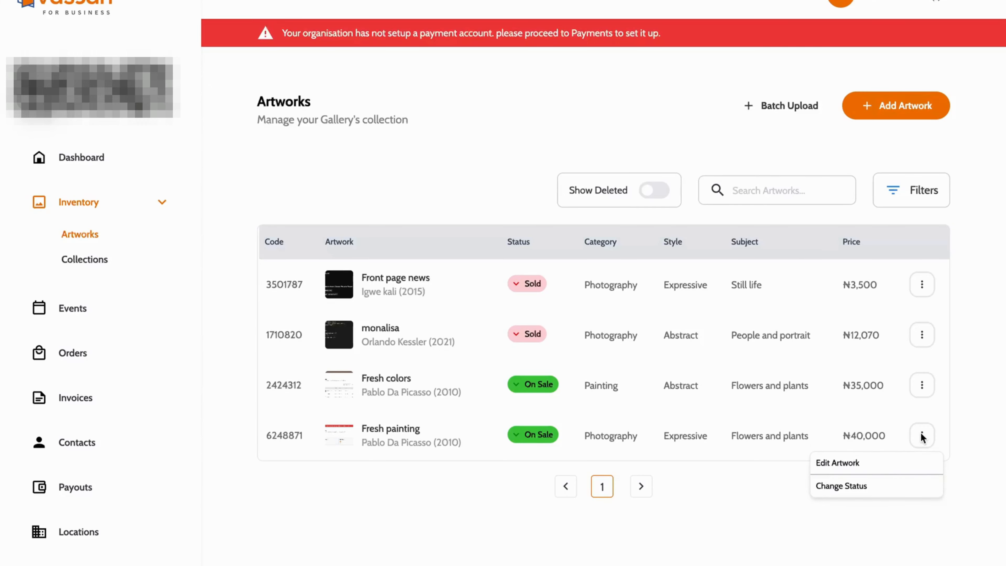
pyautogui.click(841, 486)
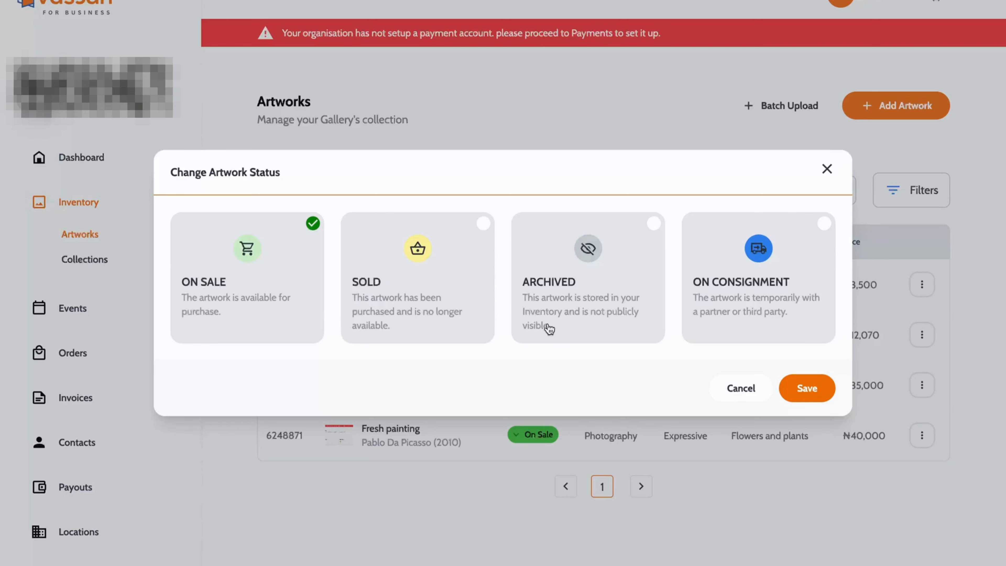
pyautogui.click(484, 224)
pyautogui.click(808, 389)
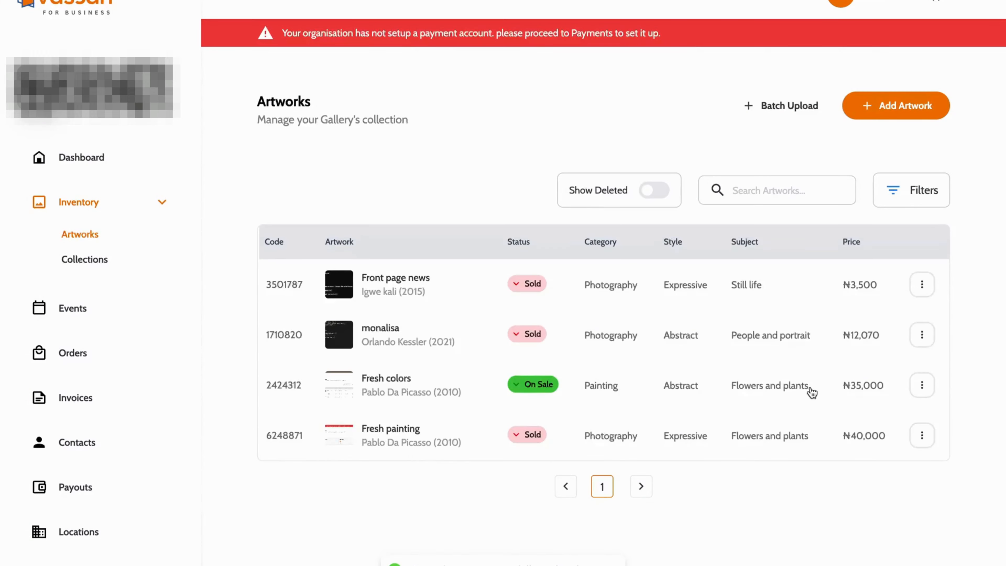
# - Open the "Fresh painting" artwork for editing and change its title to "Fresh painting and cool"
pyautogui.click(923, 434)
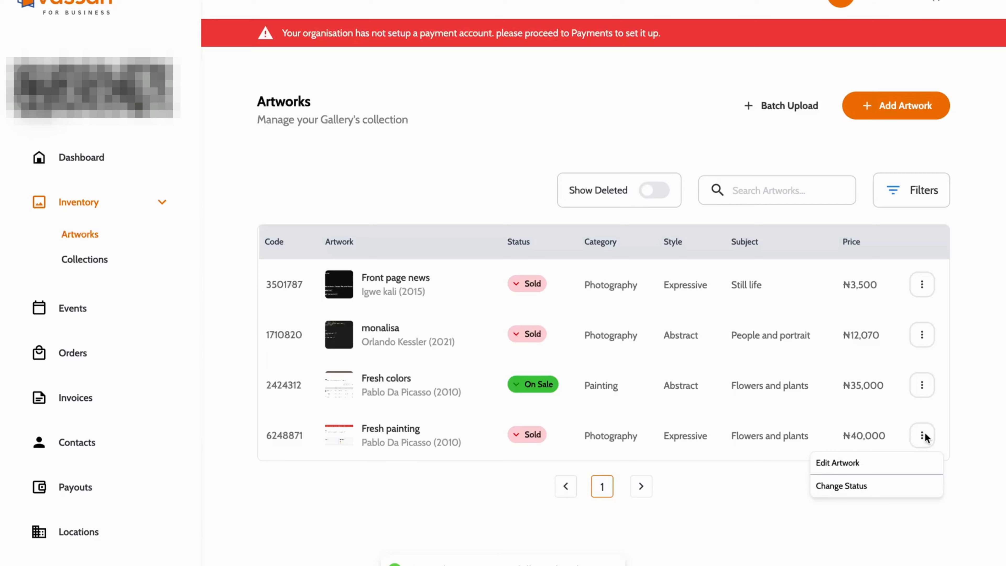
pyautogui.click(867, 464)
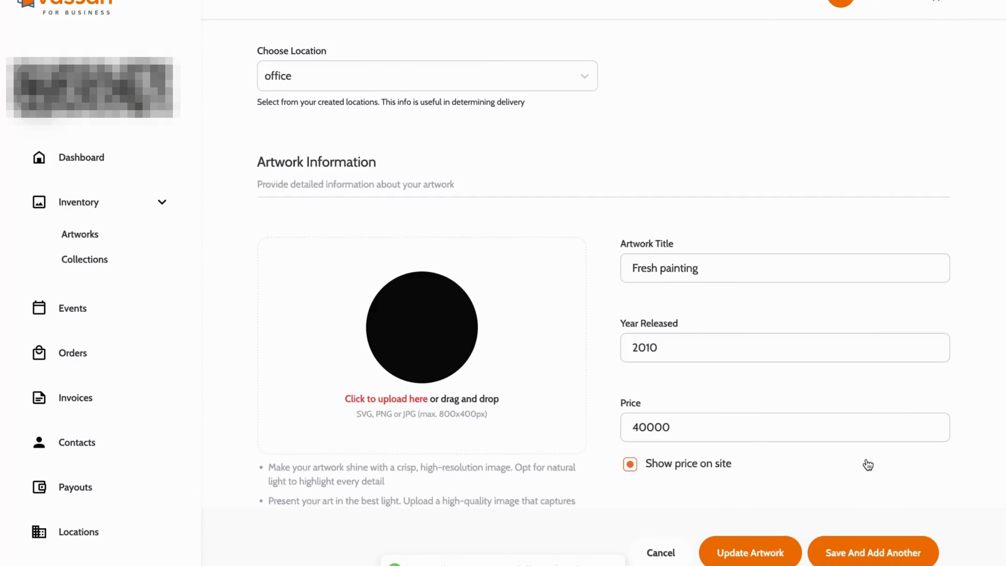
pyautogui.scroll(-2, 760, 348)
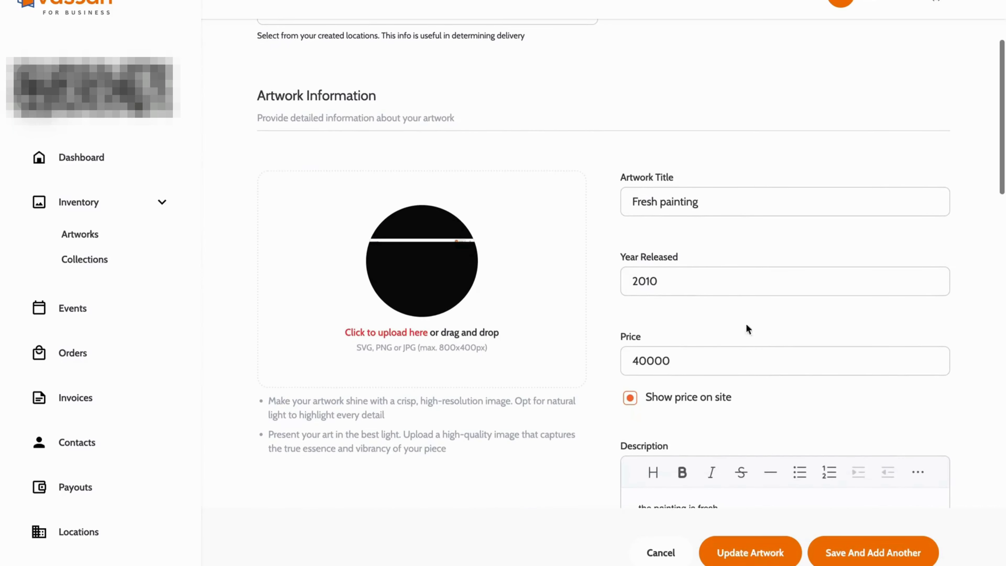
pyautogui.click(746, 205)
pyautogui.write('and')
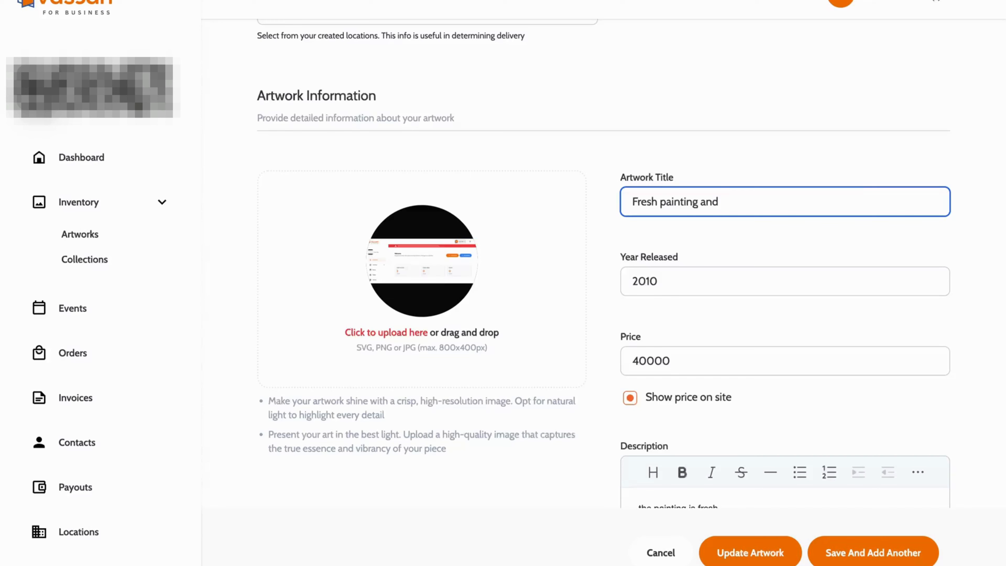
pyautogui.write('cool')
pyautogui.scroll(-2, 734, 233)
# - Set the artwork's year released to 2012 and save the updated artwork
pyautogui.click(699, 224)
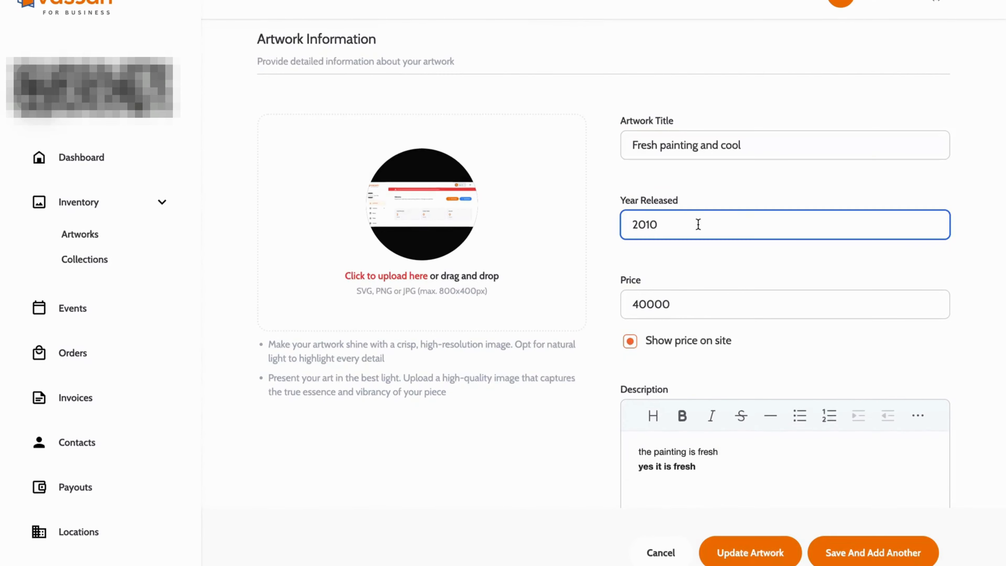
pyautogui.press('BackSpace')
pyautogui.write('2')
pyautogui.scroll(-10, 674, 302)
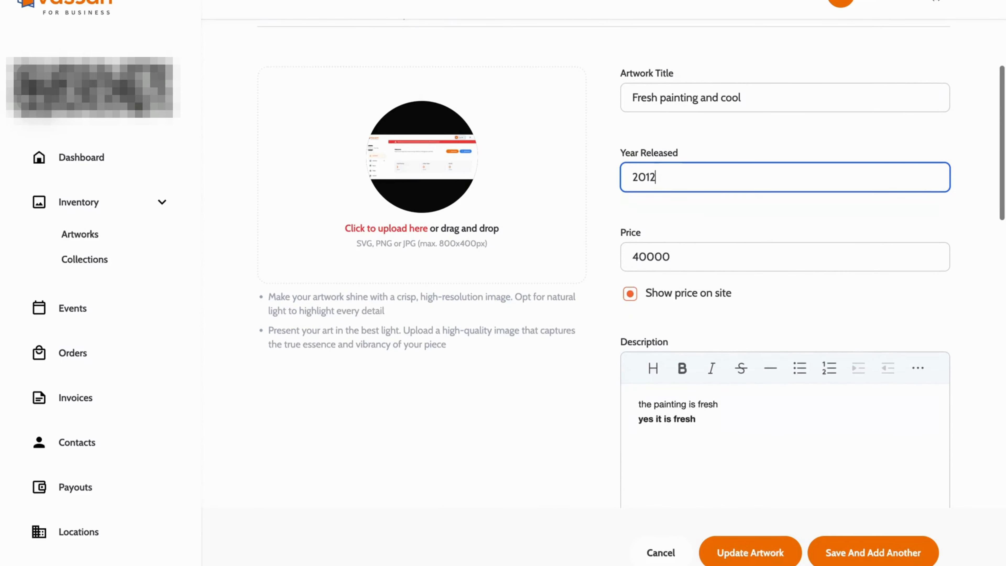
pyautogui.scroll(-7, 676, 317)
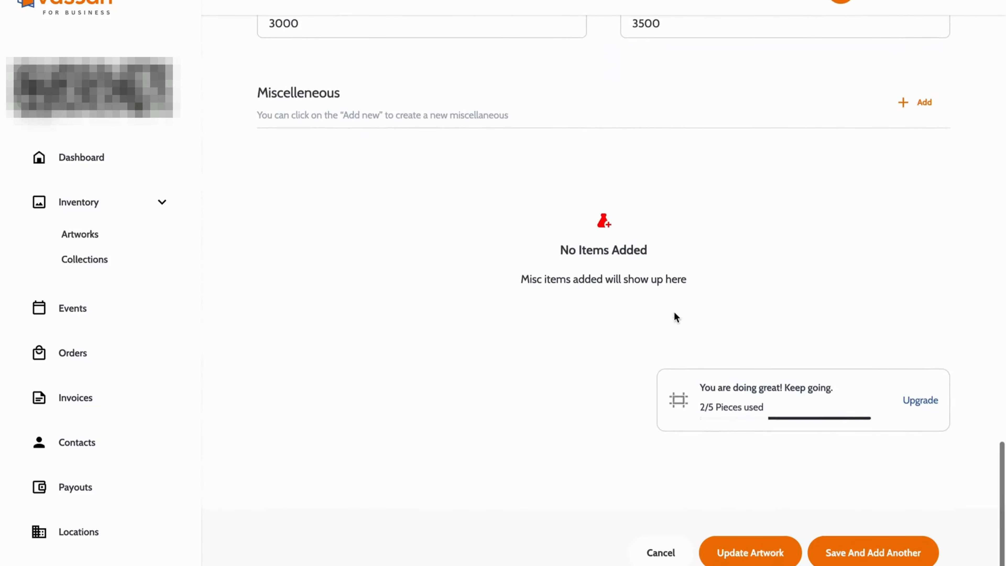
pyautogui.click(726, 549)
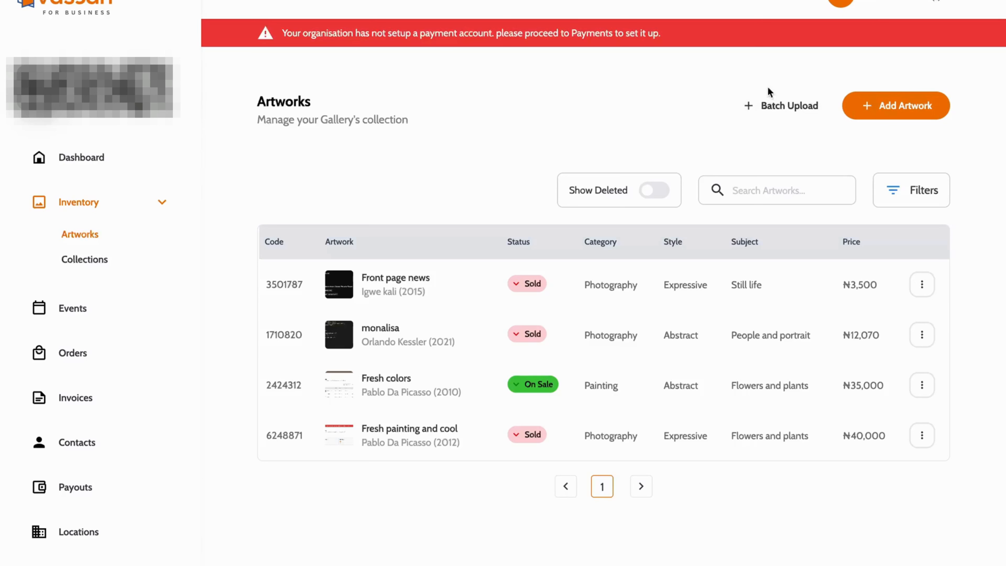
# - Open the batch upload page for artworks
pyautogui.click(766, 108)
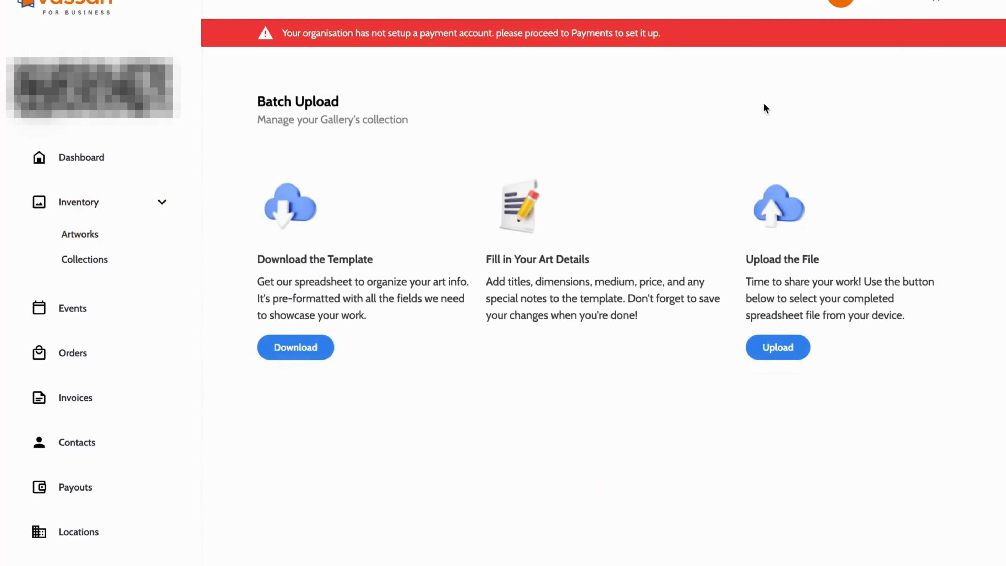